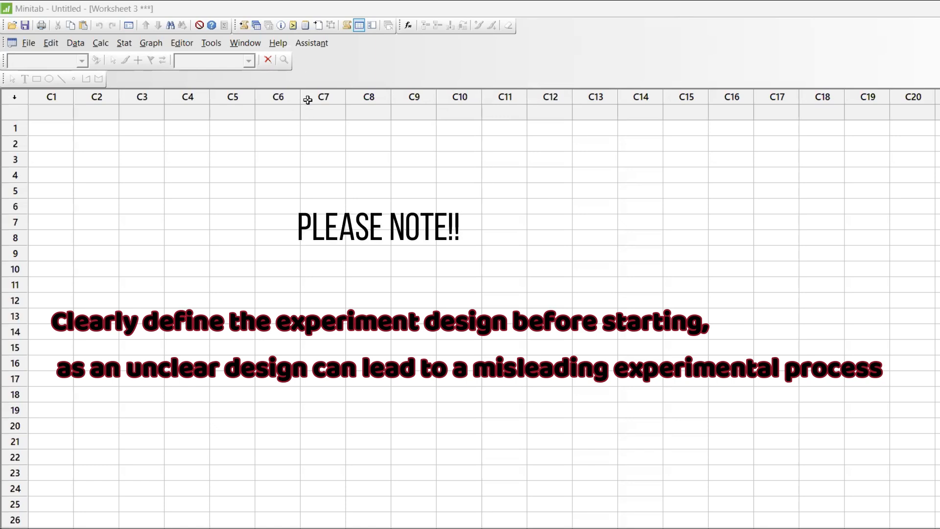
left_click(321, 48)
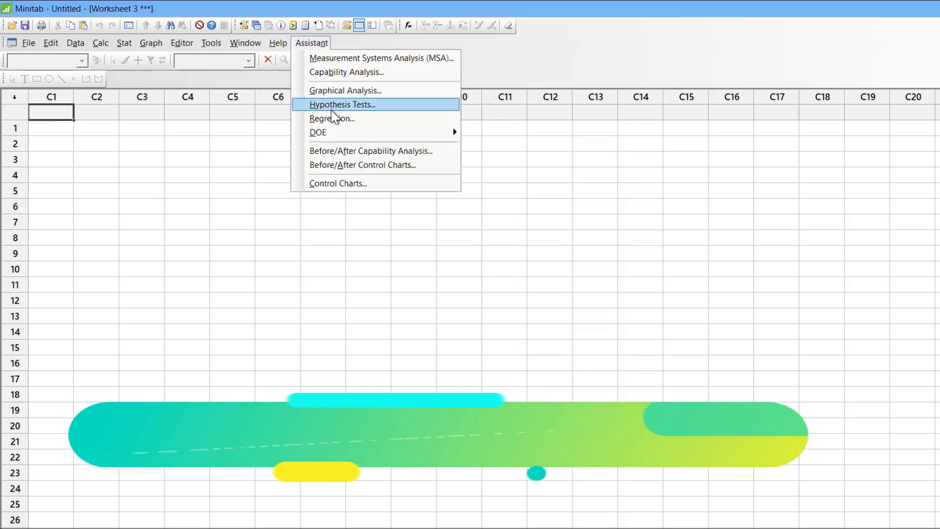
mouse_move(334, 137)
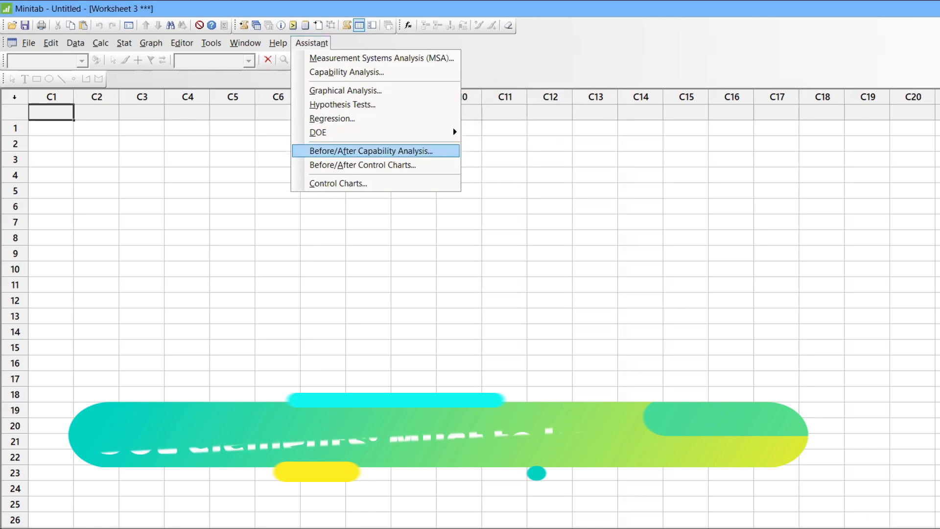
mouse_move(782, 528)
left_click(834, 524)
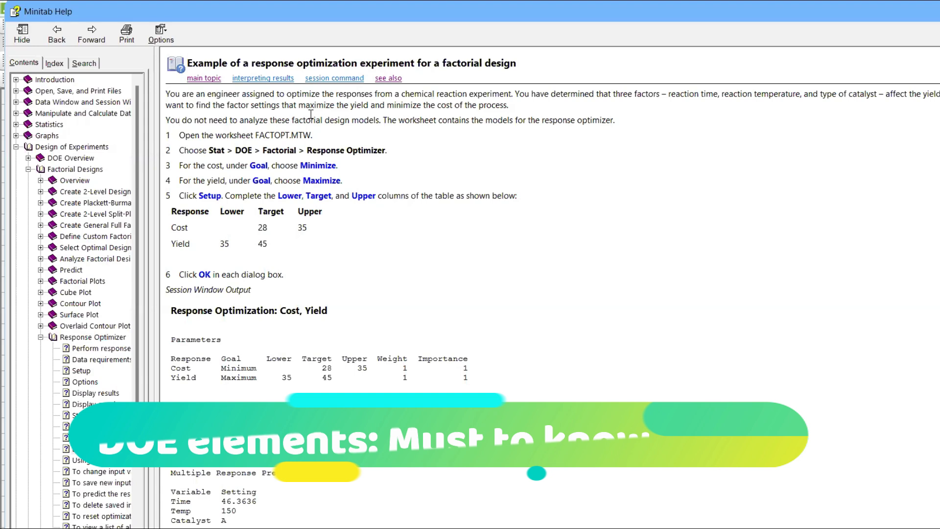
key("alt+Tab")
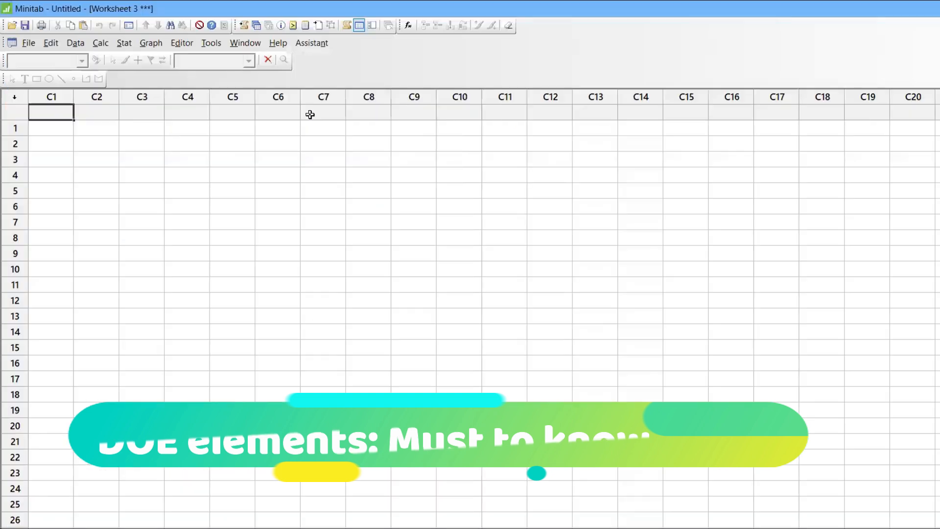
Open the Assistant's DOE planning flowchart and review the experimentation process guidelines on problem definition, budget and stakeholder approval
left_click(314, 51)
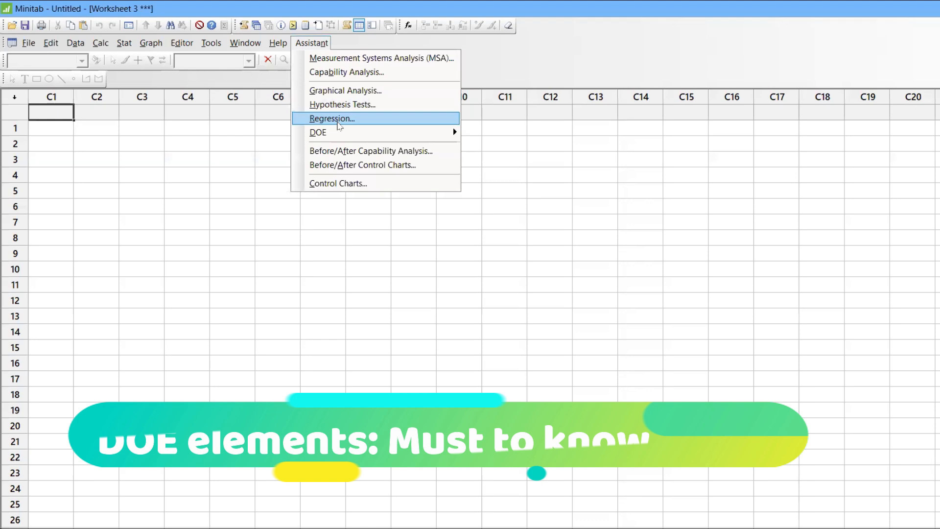
mouse_move(340, 135)
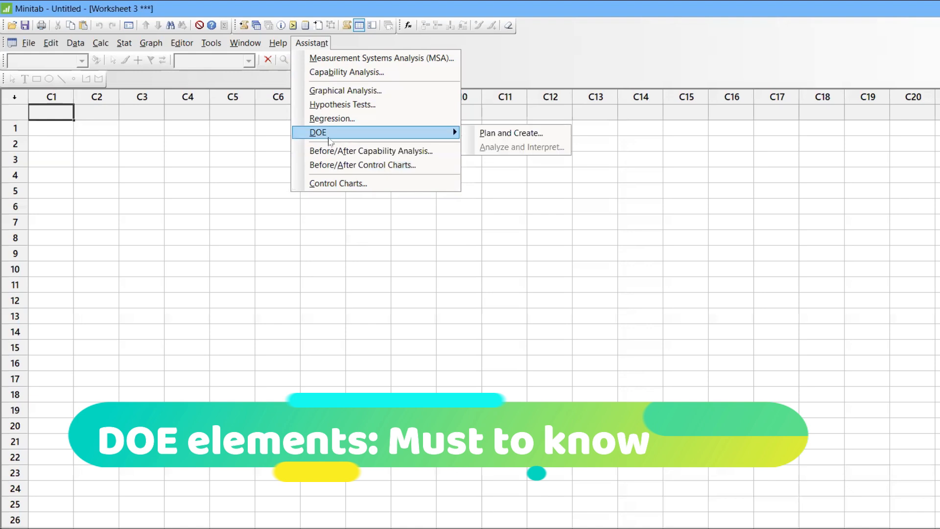
left_click(513, 135)
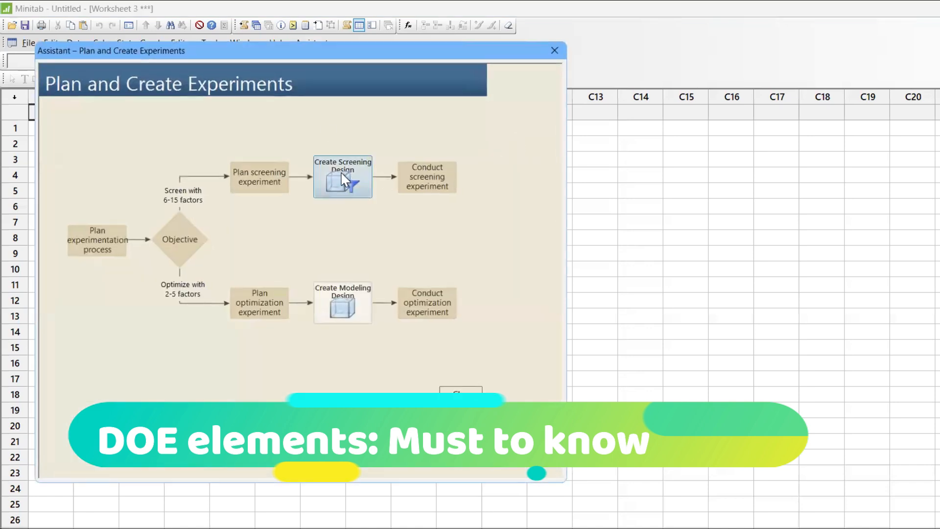
left_click(104, 254)
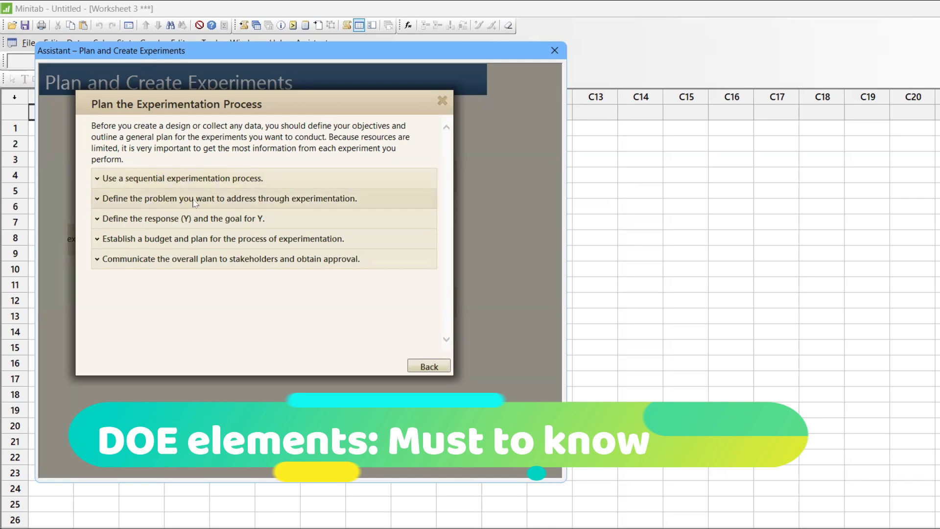
left_click(98, 201)
left_click(98, 201)
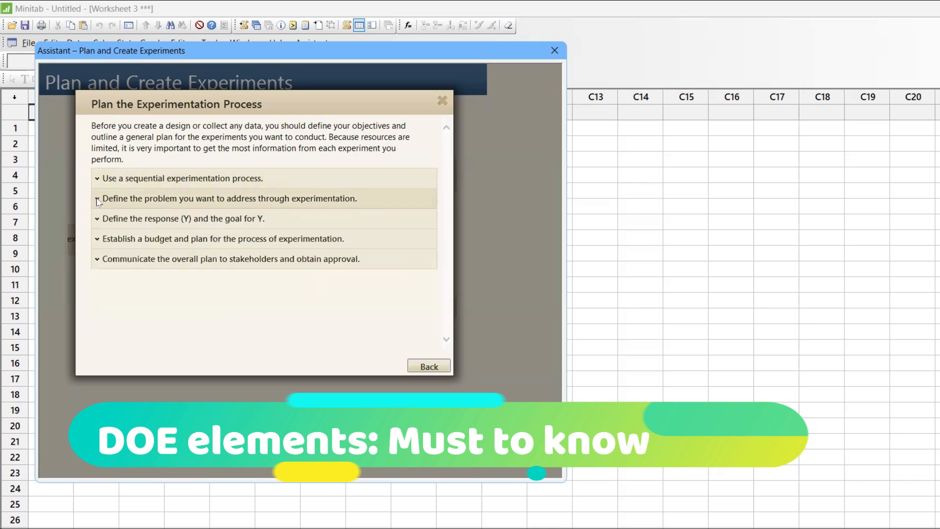
left_click(97, 241)
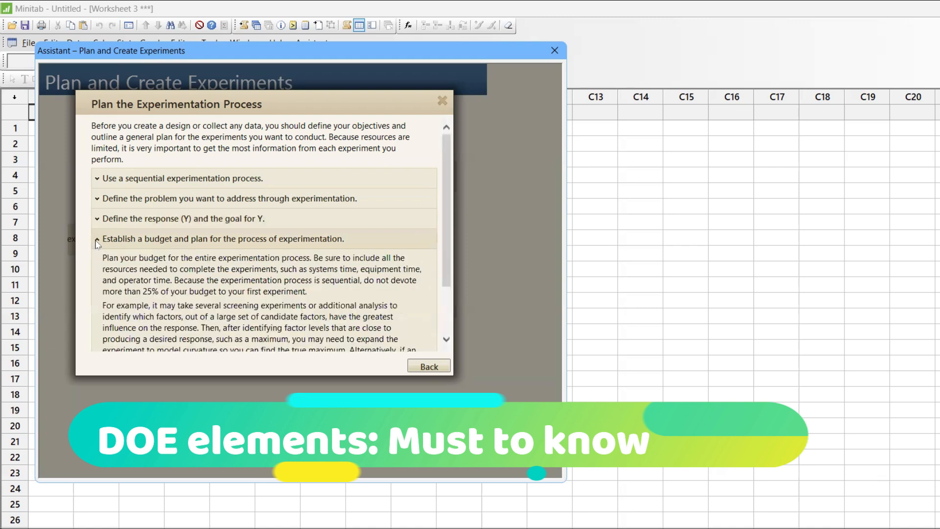
scroll(240, 272, "down", 1)
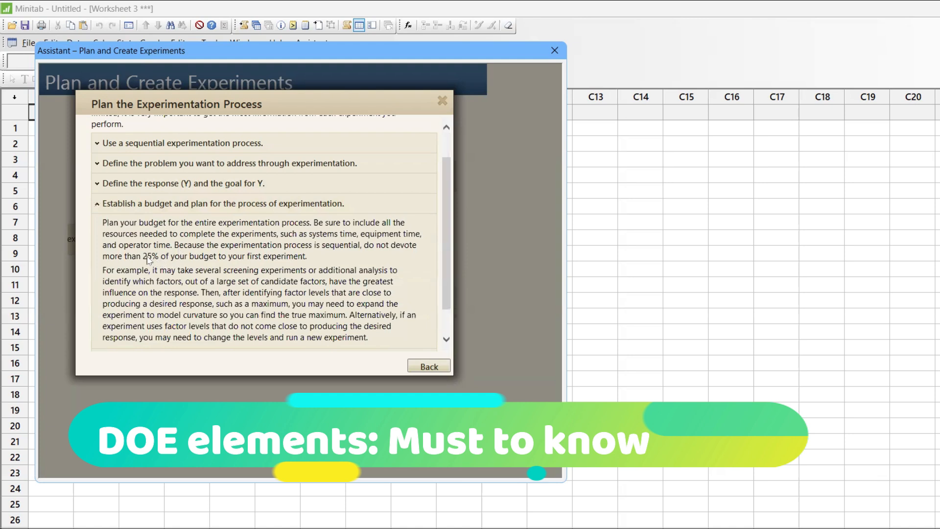
left_click(97, 204)
left_click(97, 261)
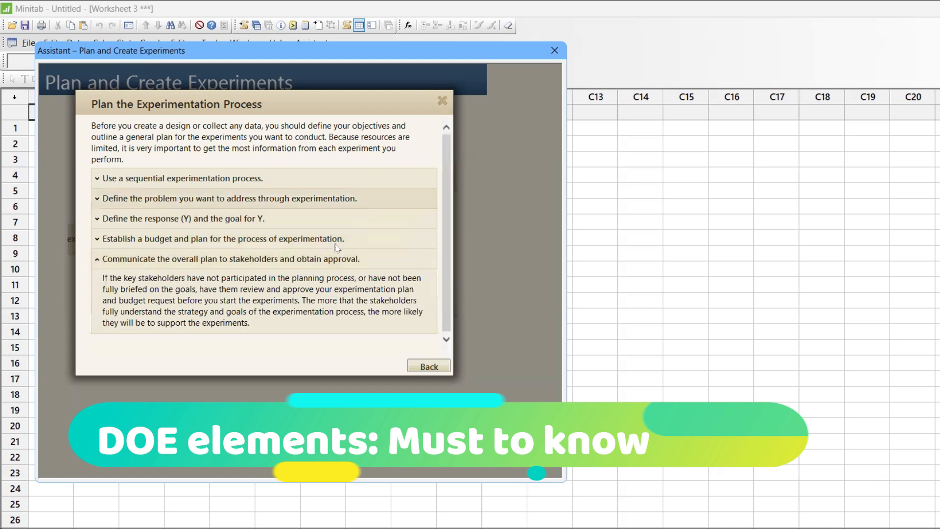
left_click(415, 364)
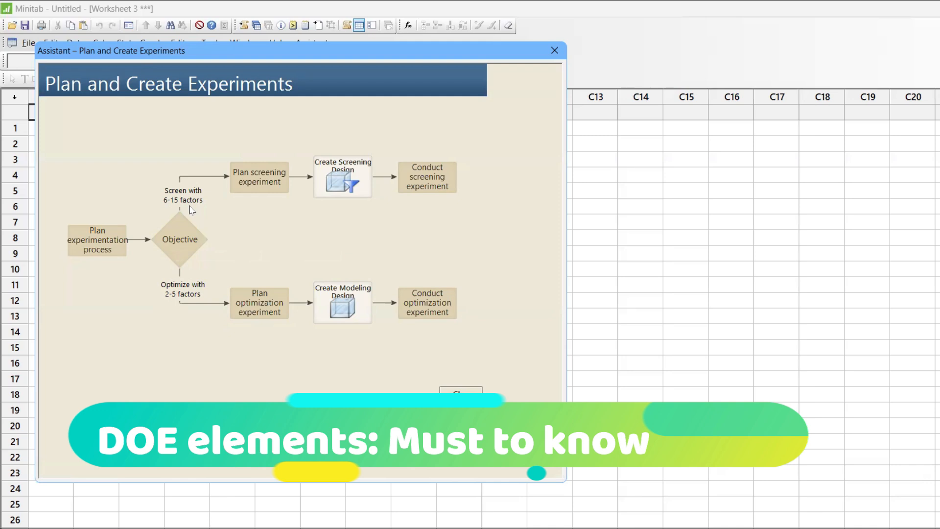
Review the screening experiment planning guidelines on factors, factor levels, sample size and stakeholder approval
left_click(242, 186)
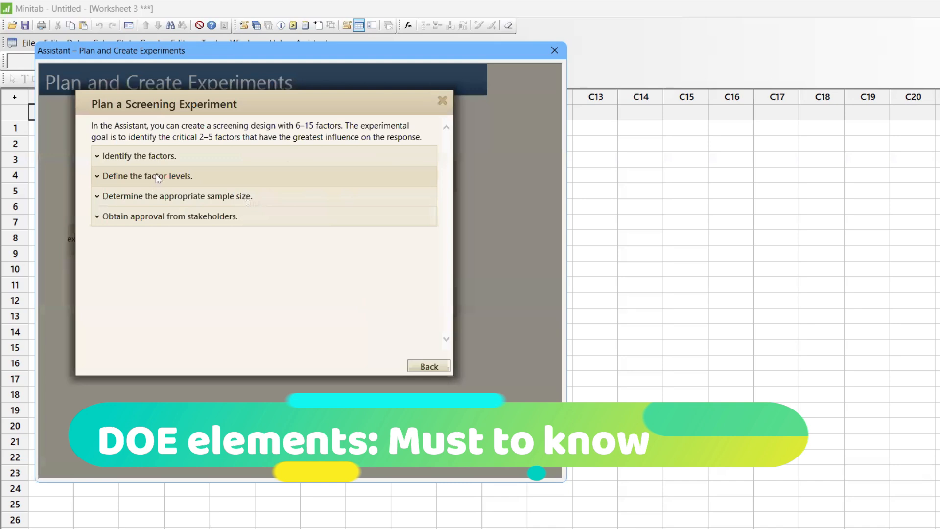
left_click(198, 157)
left_click(198, 157)
left_click(198, 177)
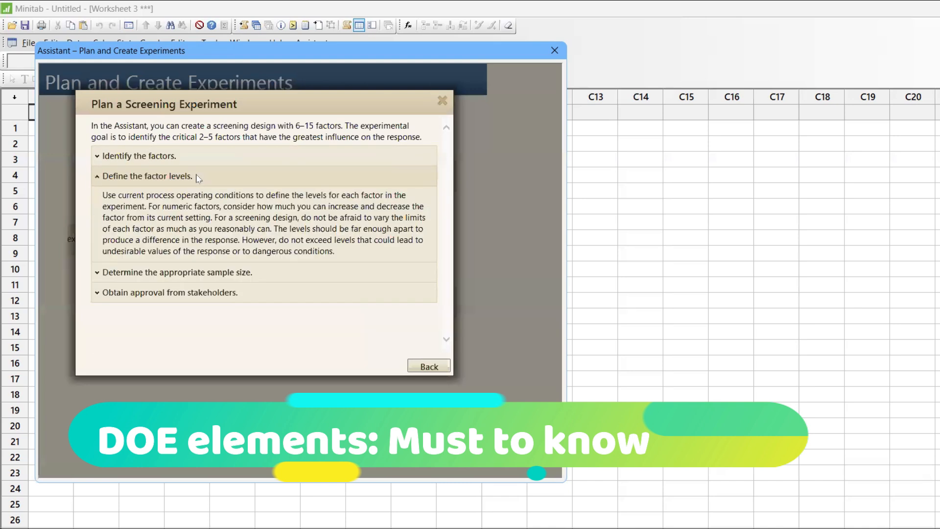
left_click(198, 177)
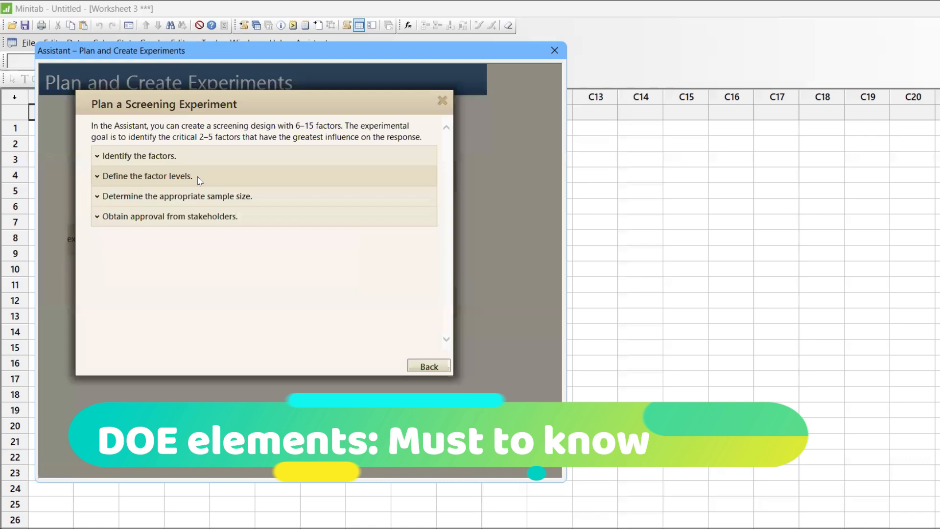
left_click(195, 197)
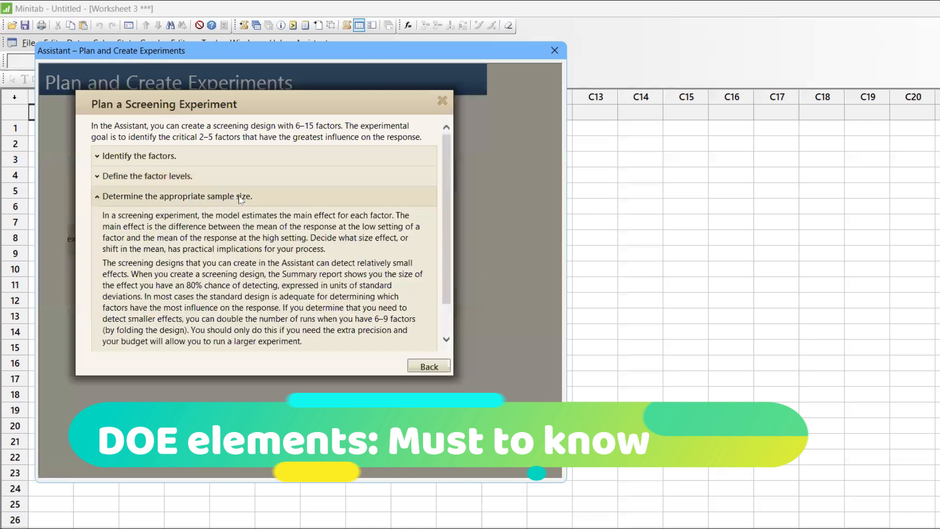
scroll(285, 242, "down", 2)
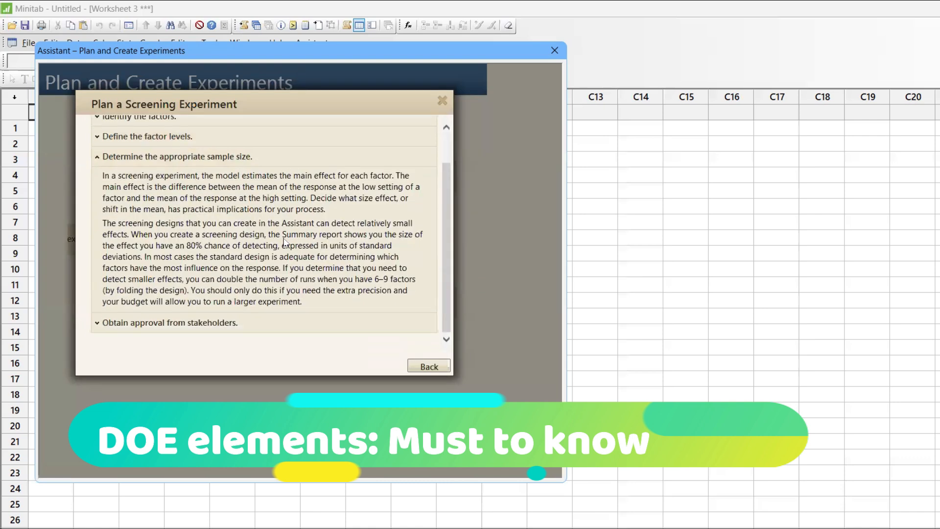
left_click(192, 324)
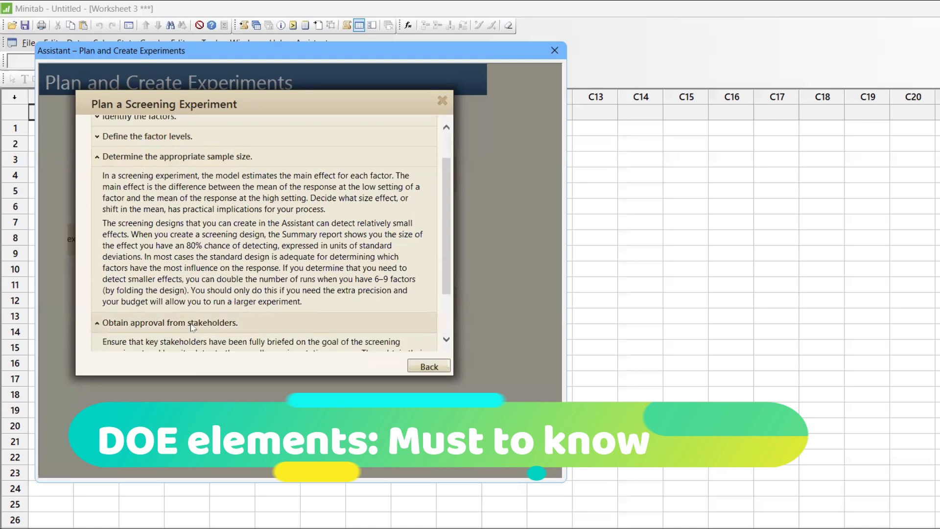
left_click(443, 101)
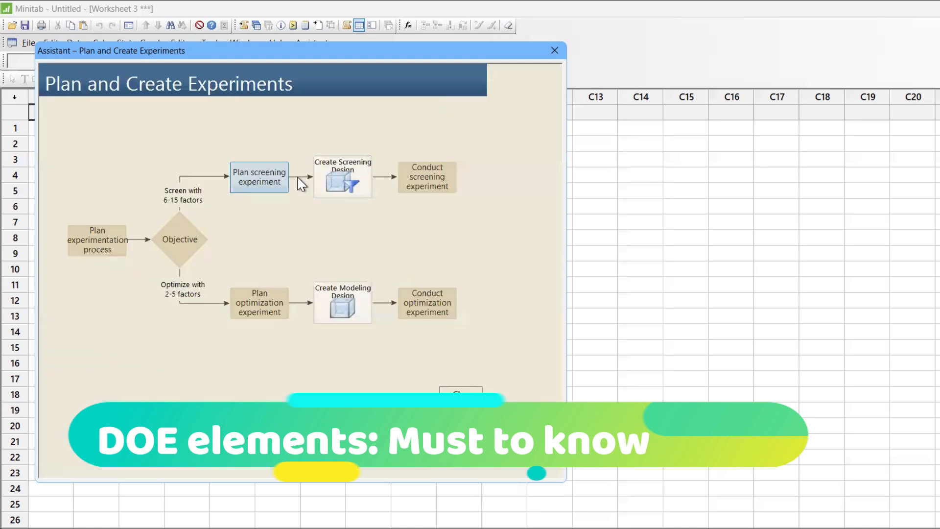
Try setting up a screening design with 6 factors, naming the first three TEMP, CONC and MELTING, and close it without creating the design
left_click(349, 188)
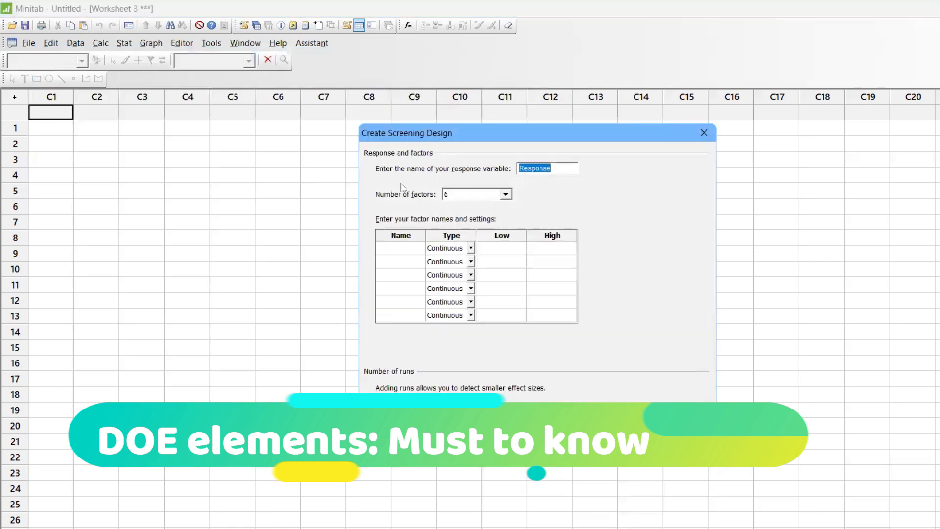
left_click(506, 195)
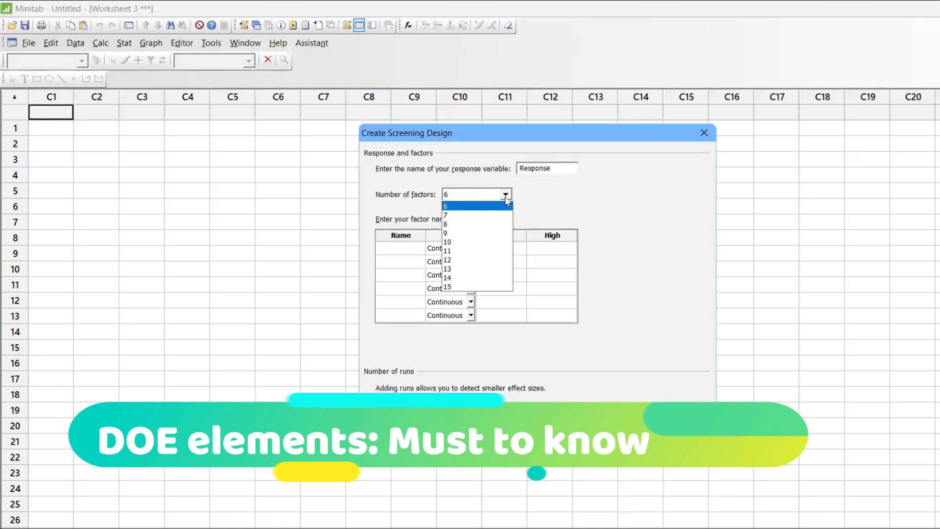
left_click(468, 208)
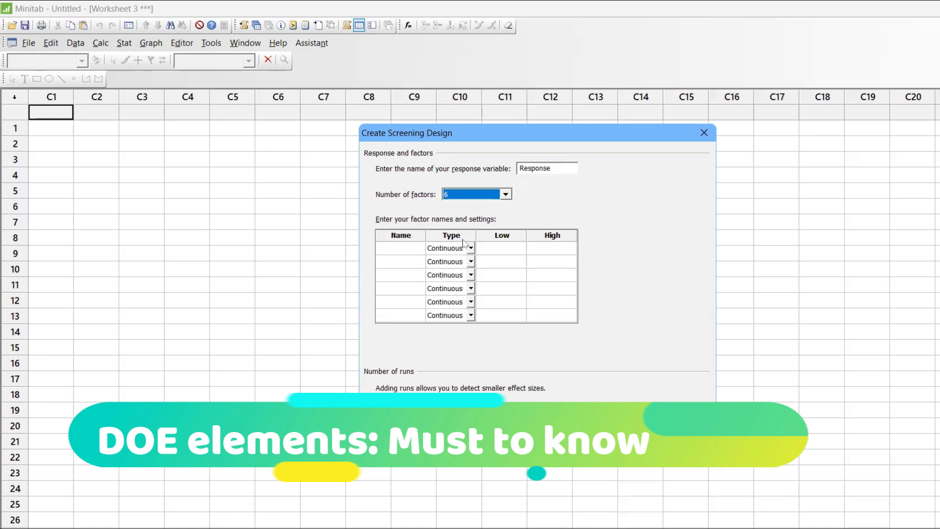
left_click(409, 250)
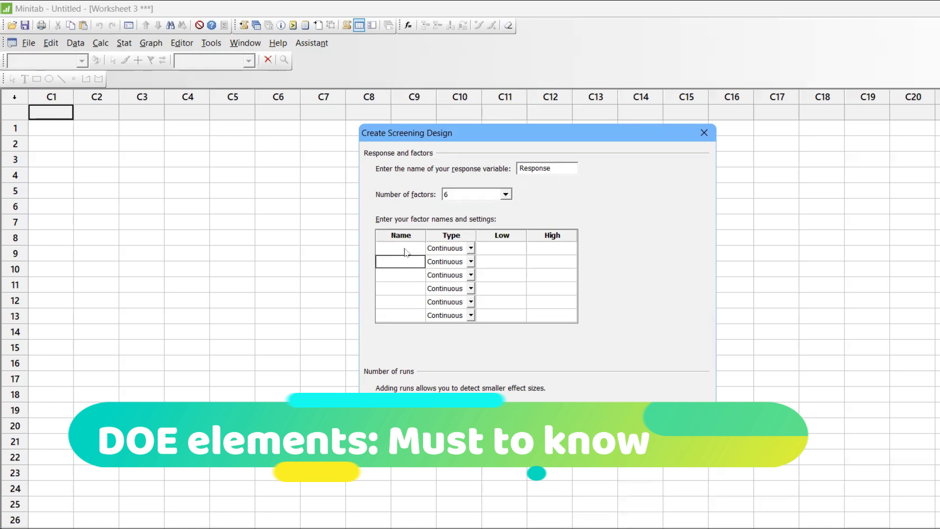
type("TEMP")
left_click(410, 266)
type("CONC")
left_click(405, 277)
type("METING")
key("BackSpace")
type("LTING")
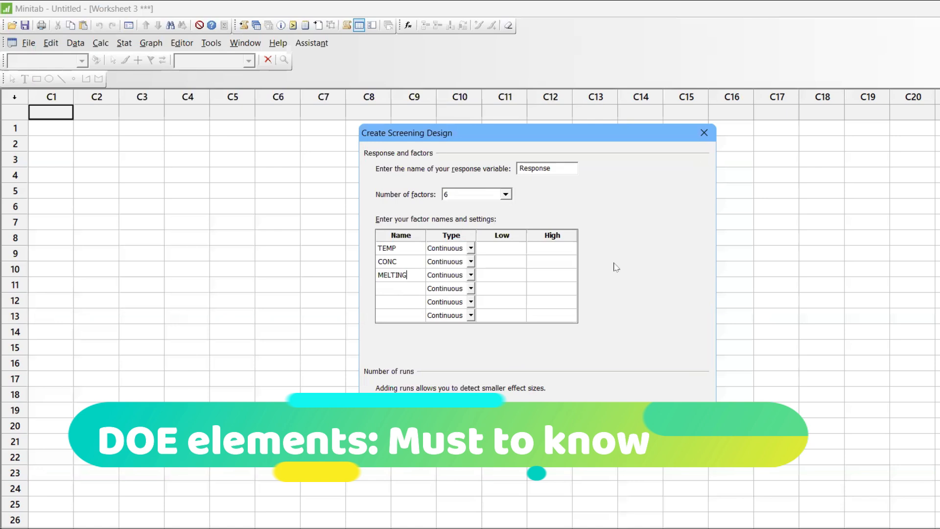
left_click(704, 133)
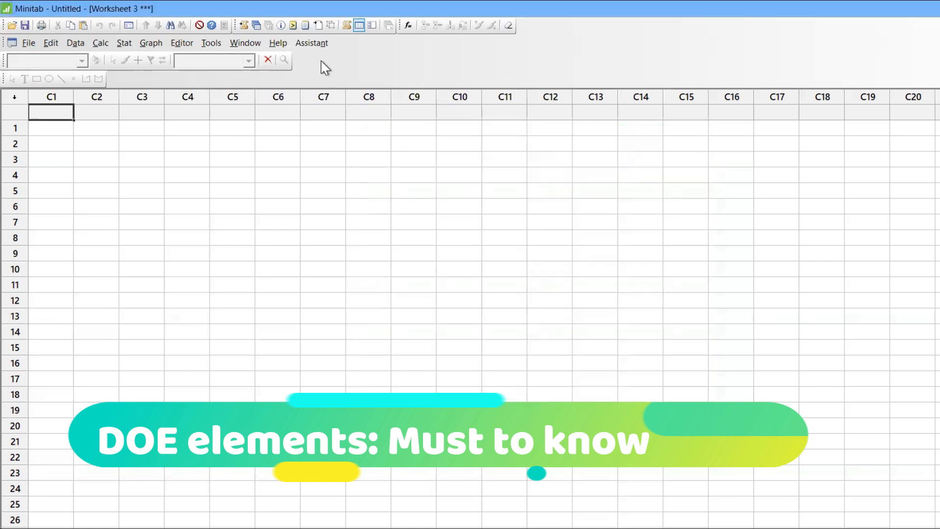
Reopen the DOE planning flowchart and review the measurement system validation guideline in the pre-experiment checklist for screening
left_click(312, 43)
mouse_move(338, 137)
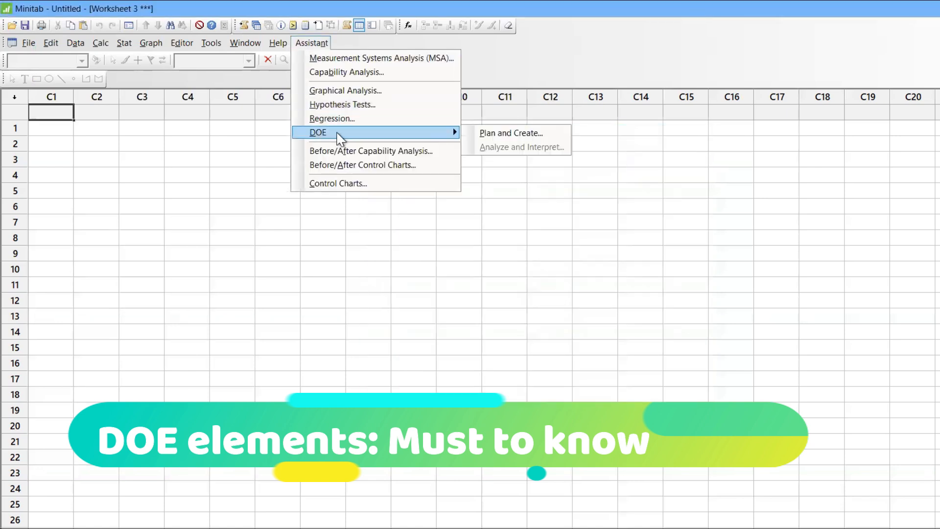
left_click(497, 132)
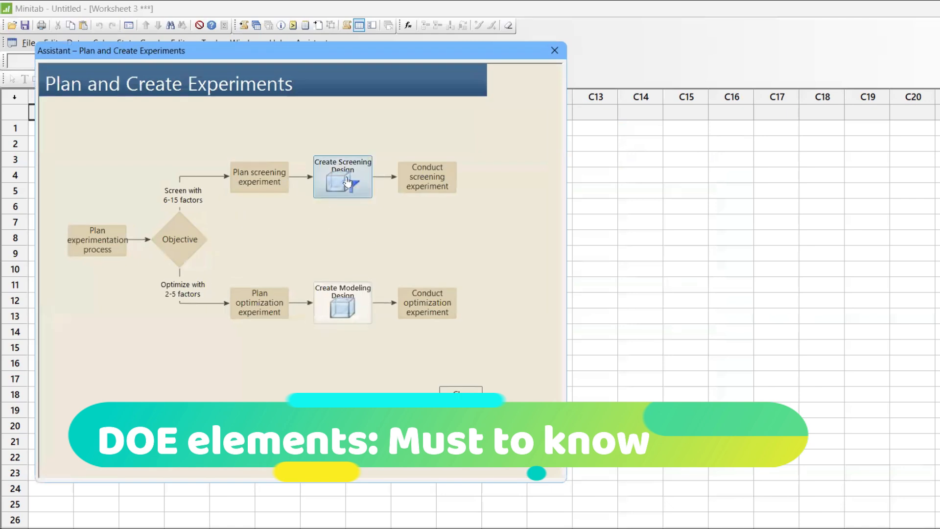
left_click(444, 189)
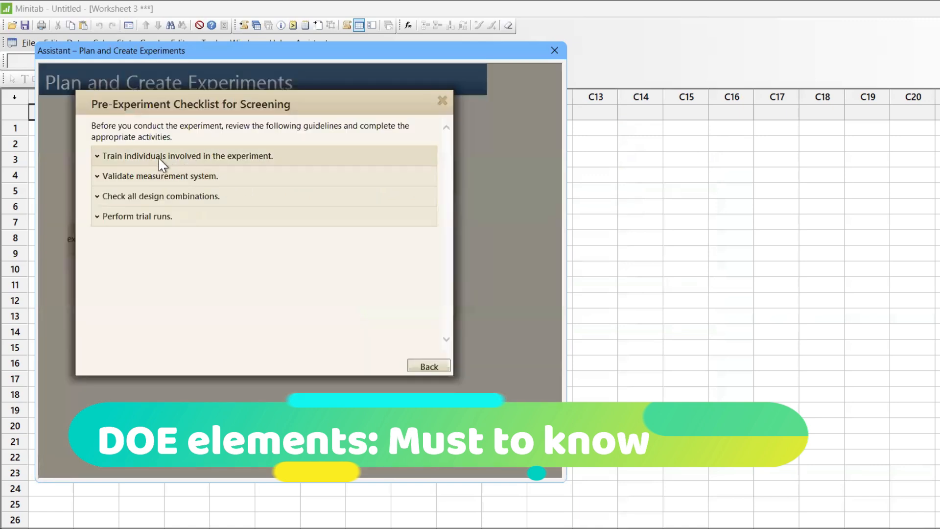
left_click(164, 177)
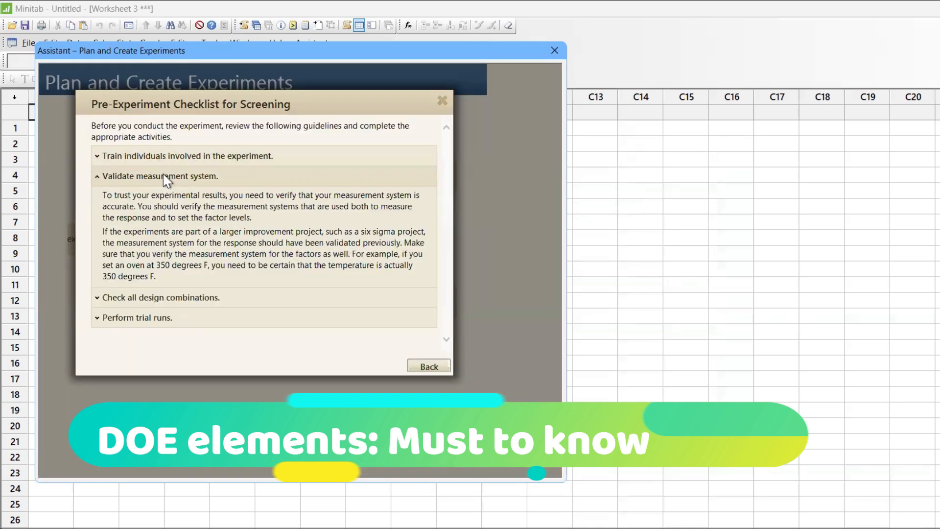
left_click(165, 177)
left_click(164, 177)
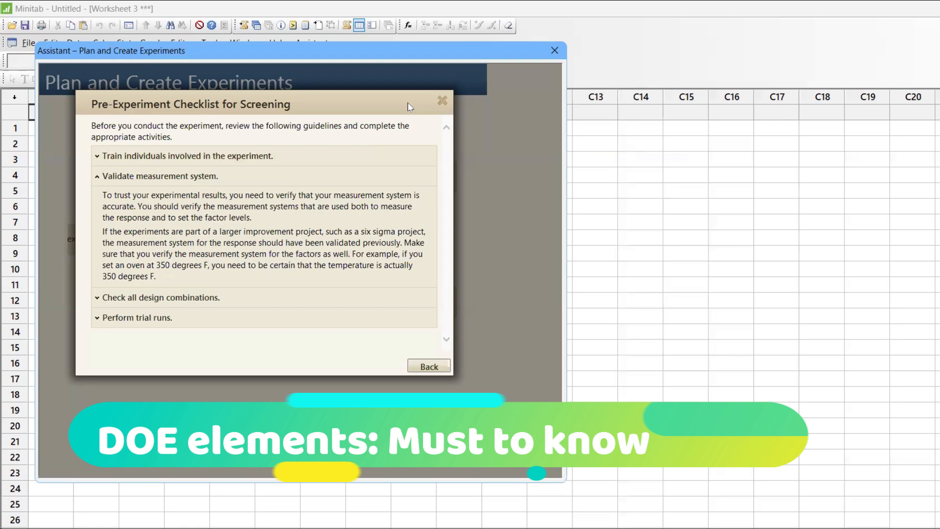
left_click(442, 100)
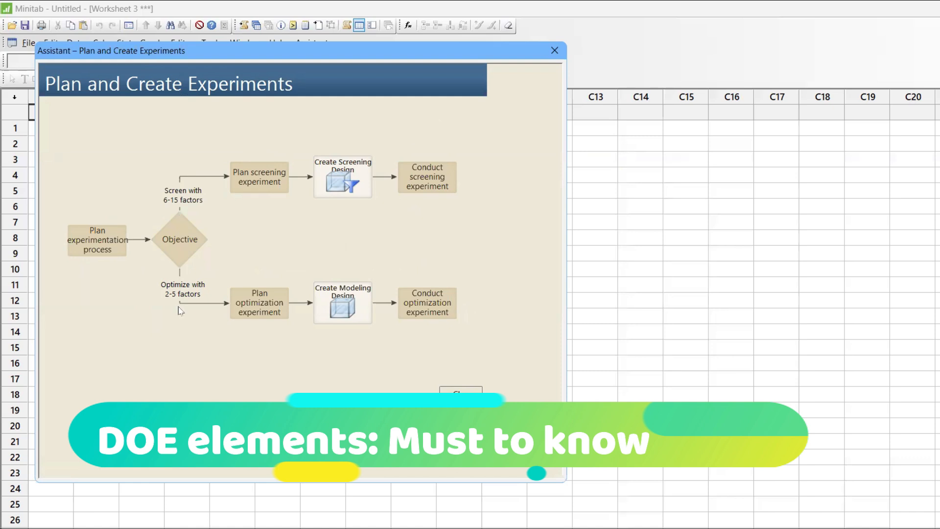
Read the guidance for planning an optimization experiment, highlighting the sentence about a modeling design with the critical 2–5 factors
left_click(245, 309)
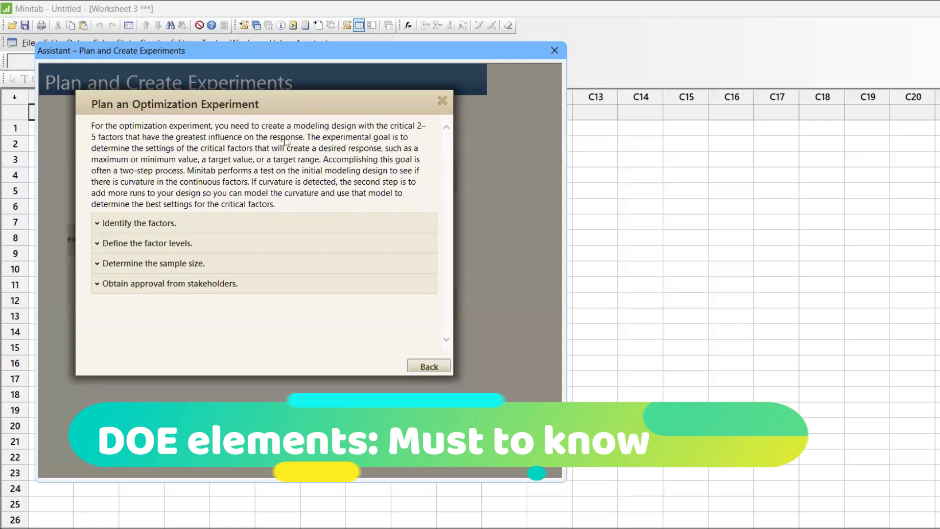
left_click_drag(303, 138, 98, 132)
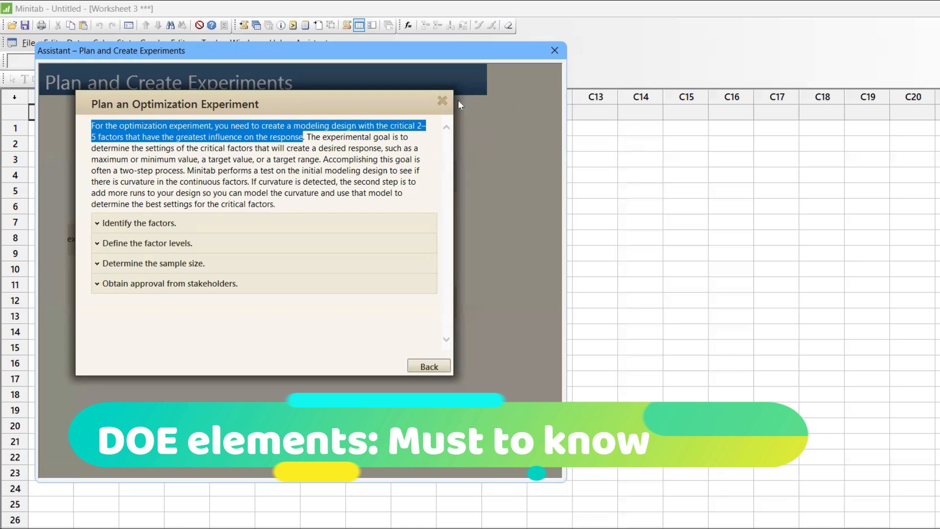
left_click(442, 101)
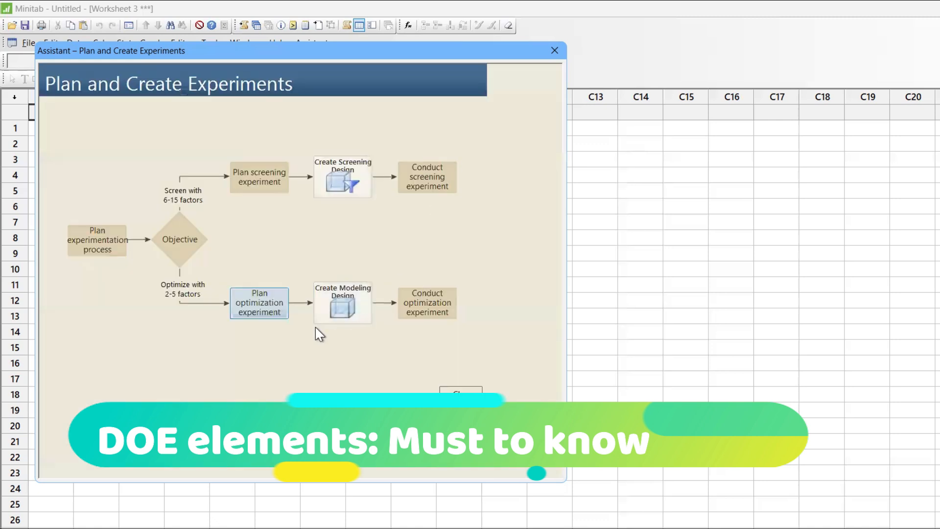
Try setting up a modeling design with 3 factors and close it without creating the design
left_click(342, 300)
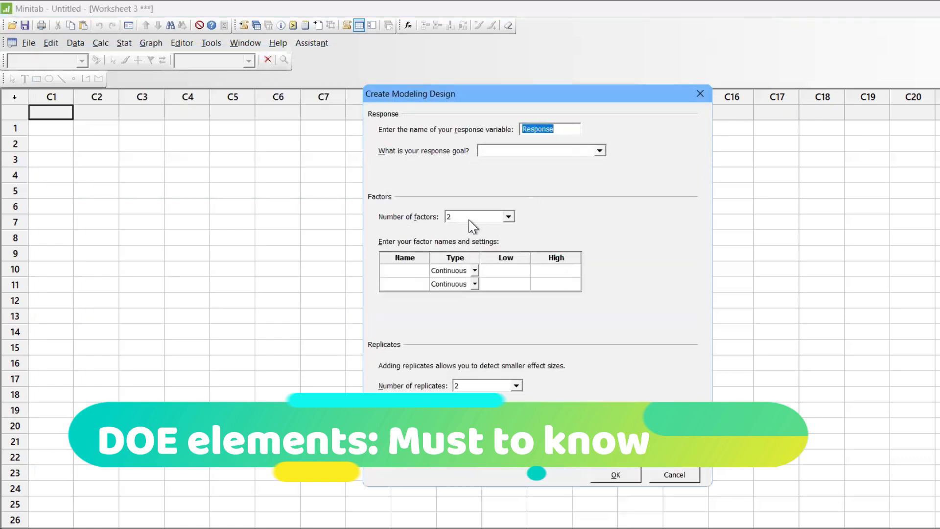
left_click(509, 217)
left_click(490, 247)
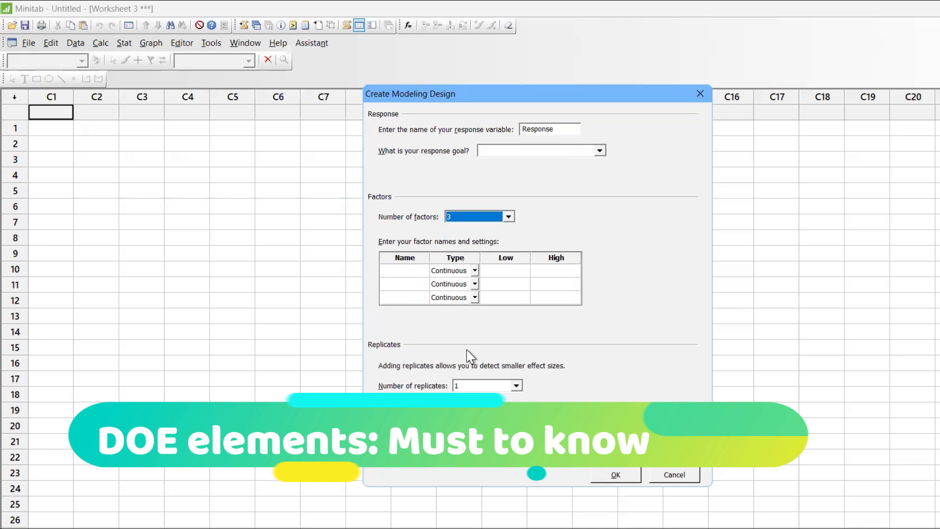
left_click(695, 98)
Reopen the DOE Assistant's flowchart for planning and creating experiments
left_click(311, 43)
mouse_move(322, 135)
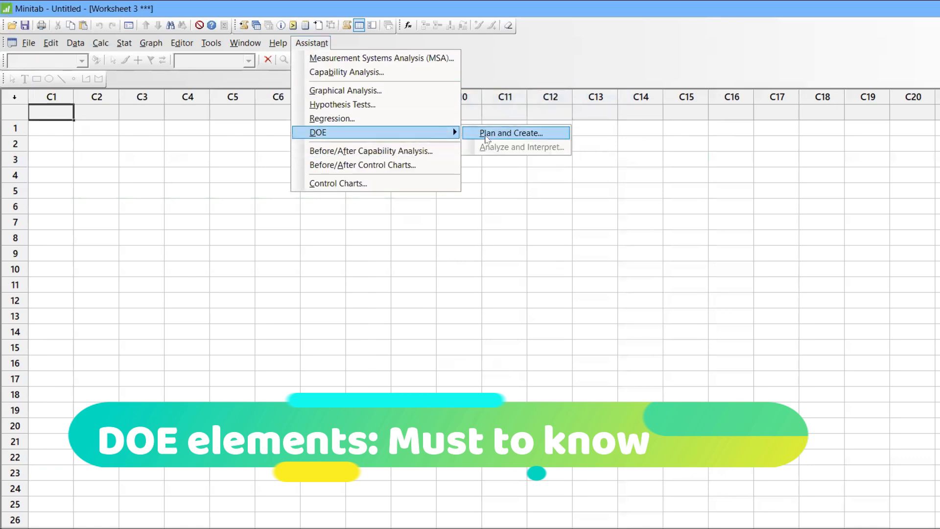
left_click(487, 134)
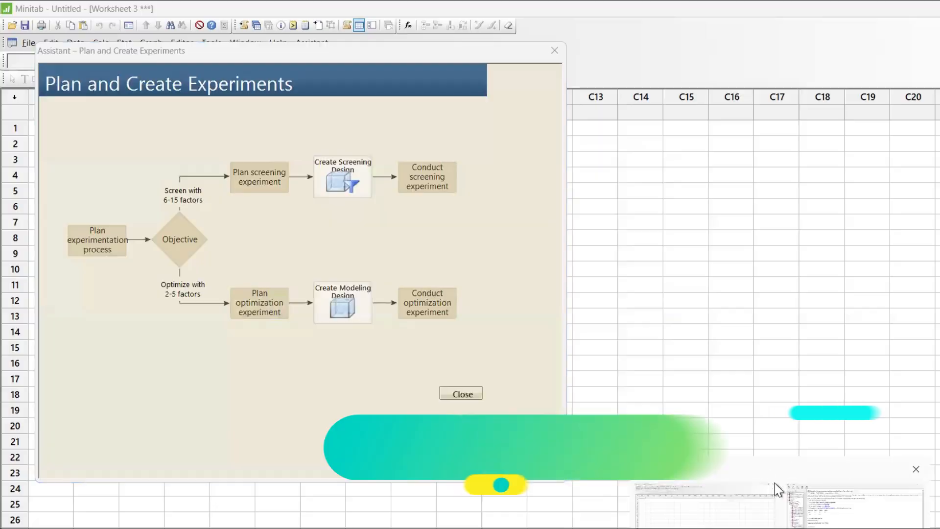
Switch to Minitab Help and read the response optimization example, highlighting the cost minimization goal and the worksheet name FACTOPT.MTW
left_click(852, 495)
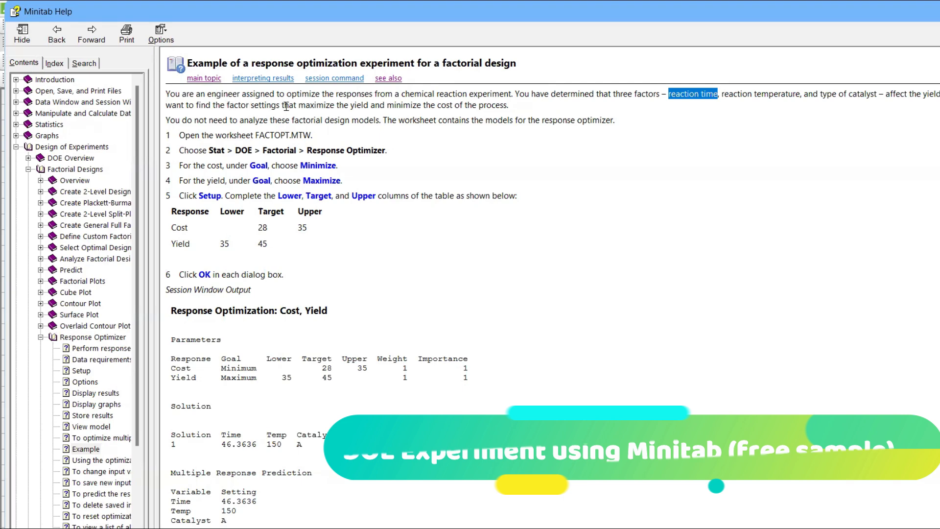
left_click(317, 106)
left_click_drag(317, 106, 530, 107)
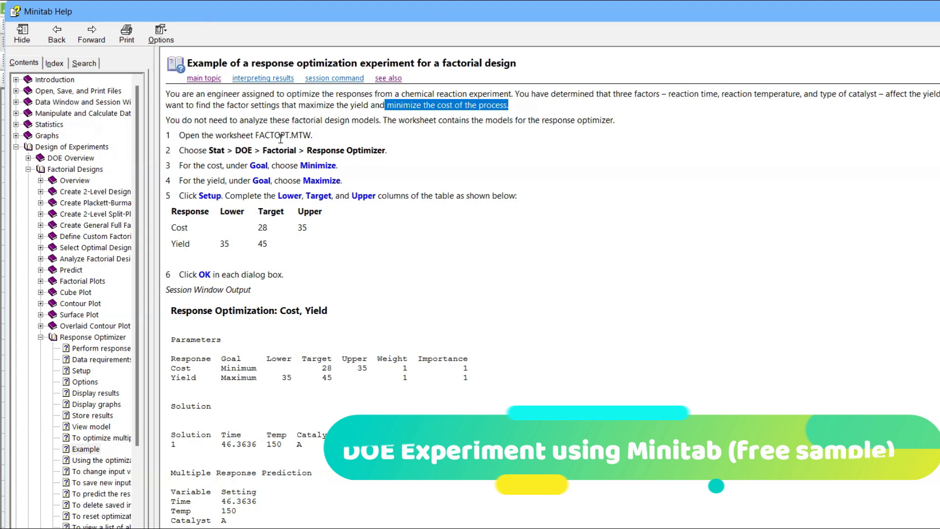
left_click_drag(256, 136, 307, 139)
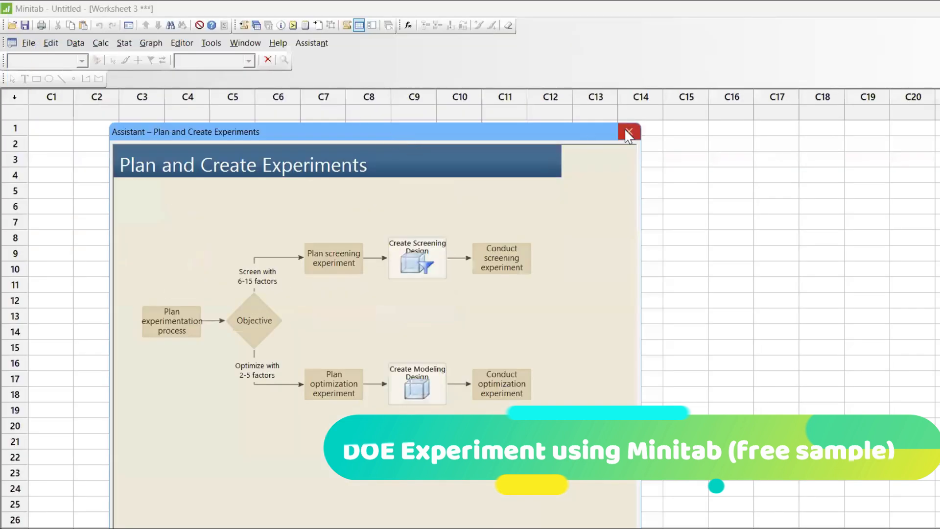
Close the Assistant flowchart and open the sample worksheet FACTOPT.MTW
left_click(626, 130)
left_click(29, 42)
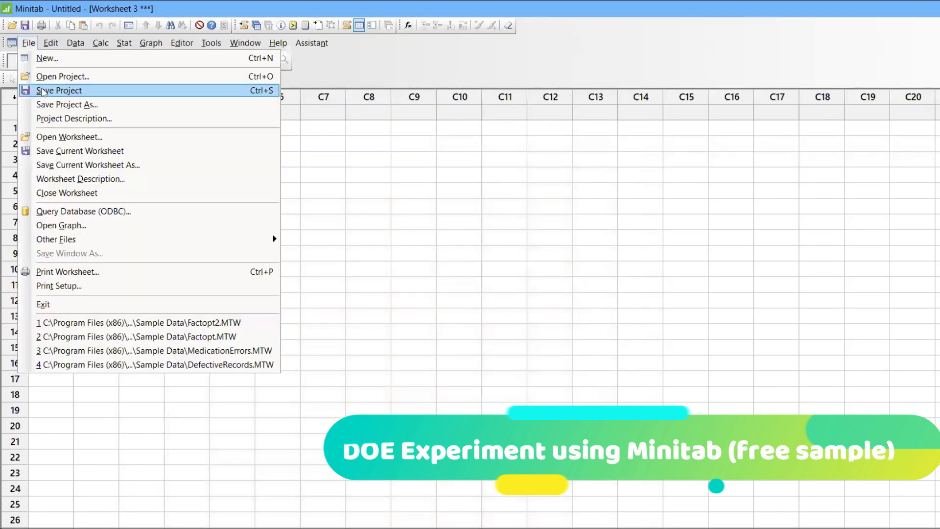
left_click(59, 138)
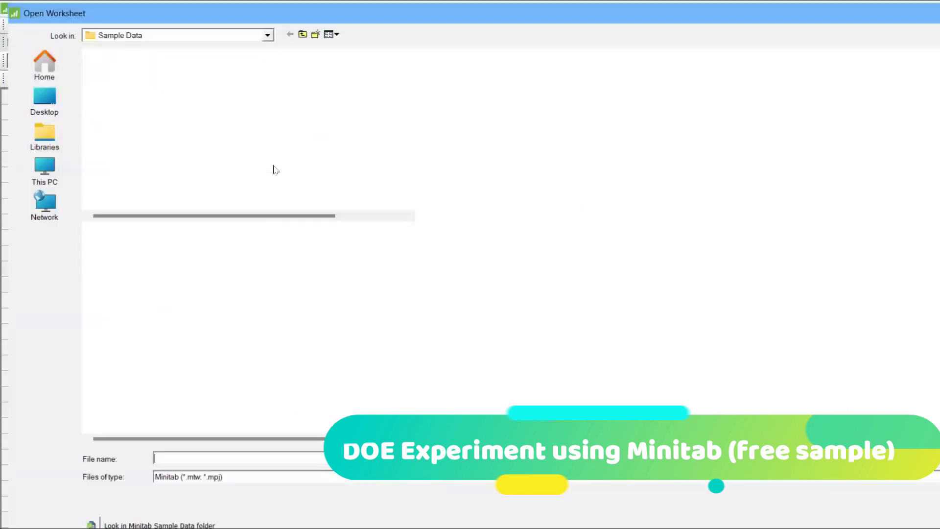
type("FACTOPT.MTW")
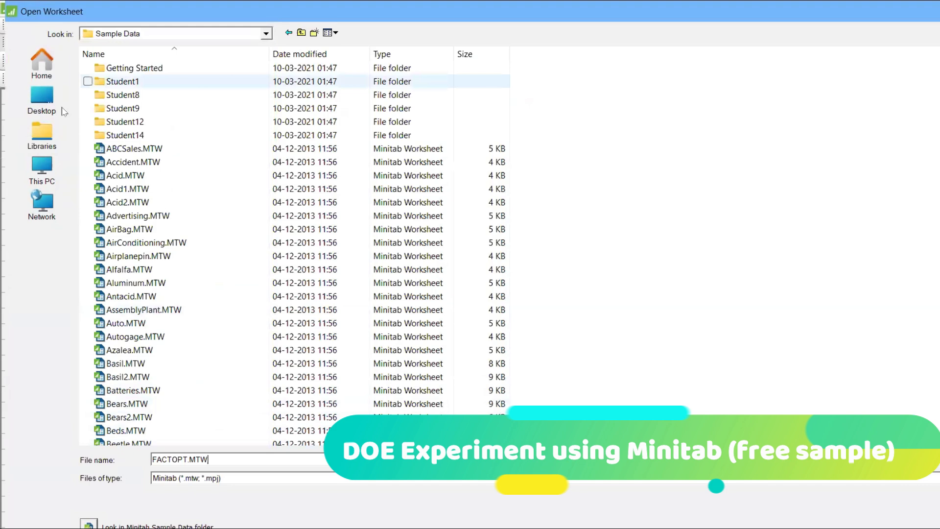
key("Return")
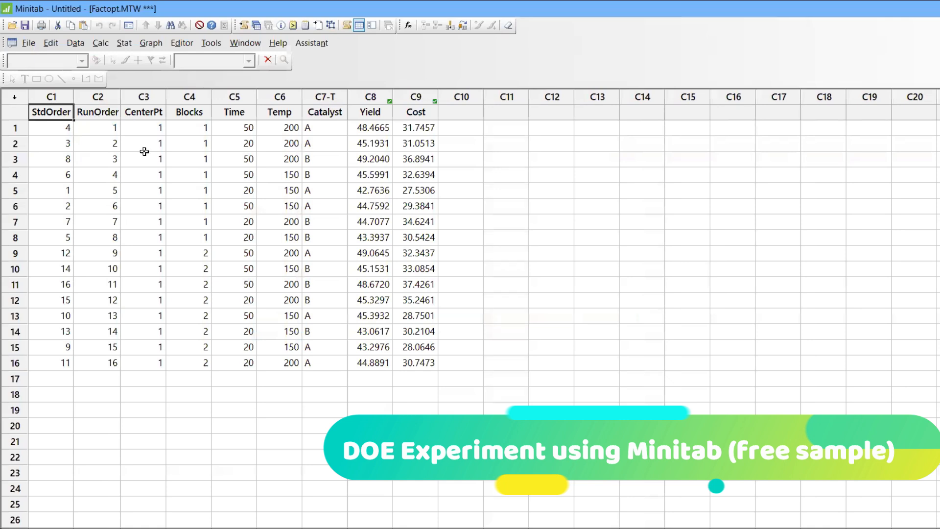
Rename the three factor columns C5 to C7 as Time (F1), Temp (F2) and Catalyst (F3)
left_click_drag(237, 111, 259, 116)
double_click(247, 114)
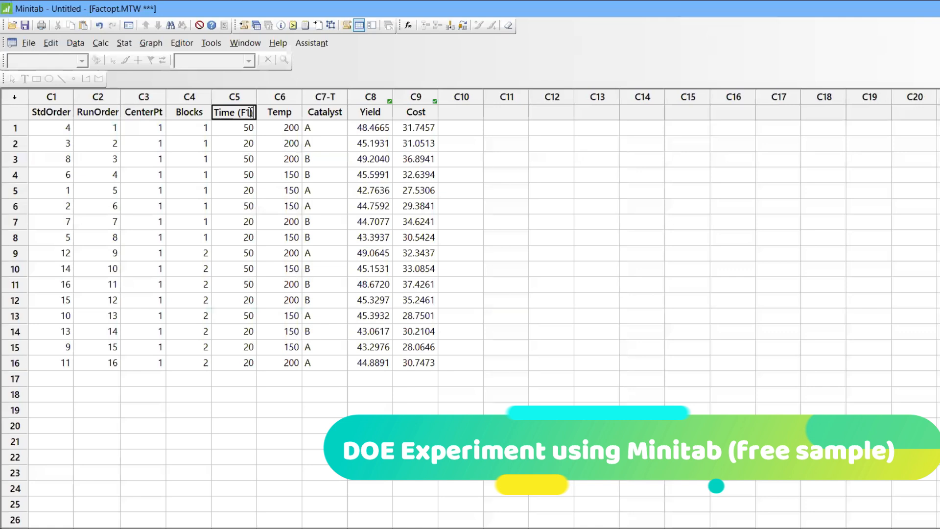
double_click(298, 111)
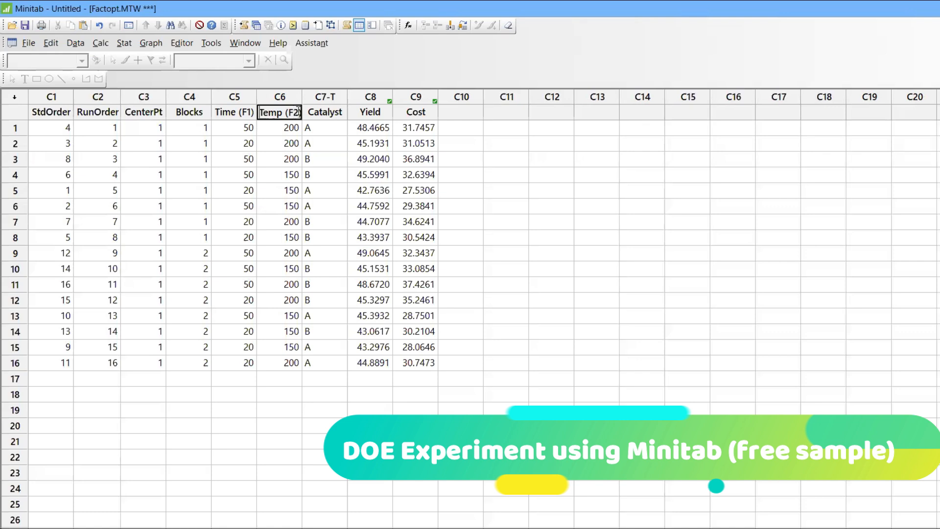
left_click(325, 143)
left_click(335, 112)
double_click(336, 112)
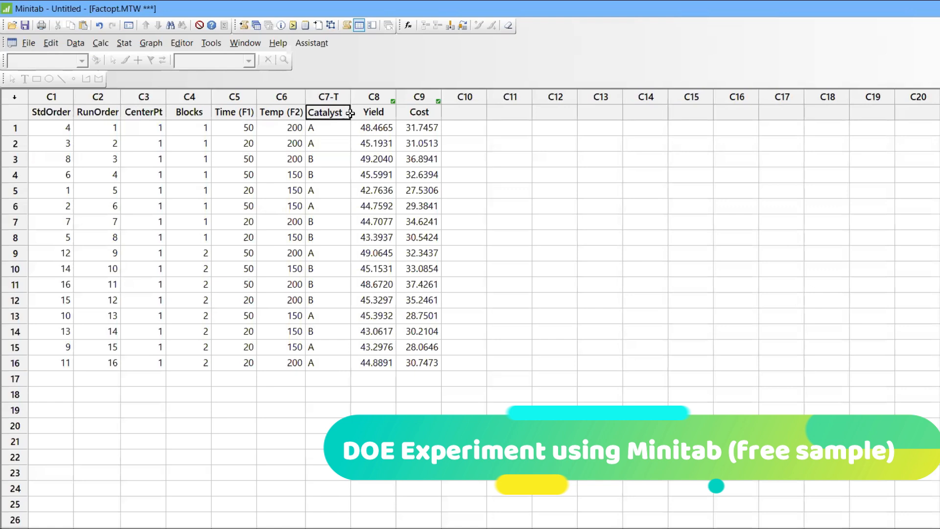
type("(F")
key("Return")
double_click(350, 113)
key("Return")
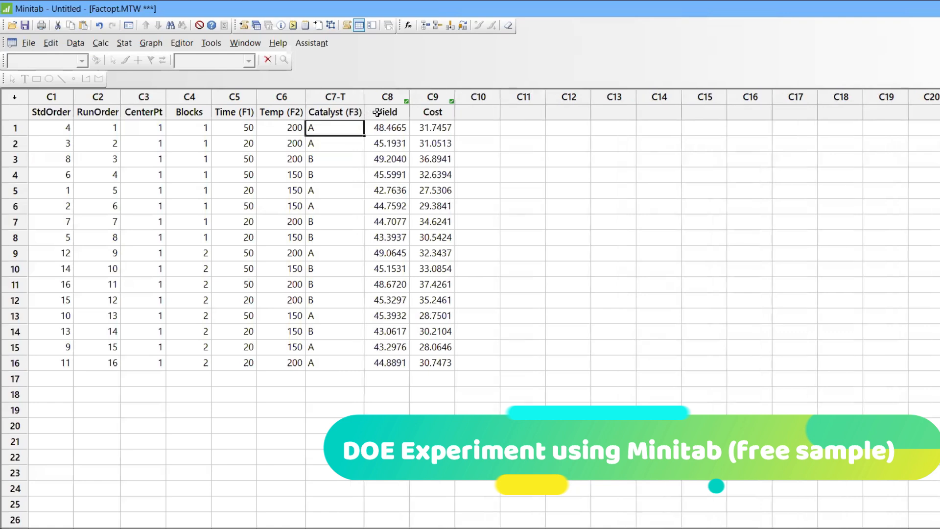
Rename the response columns C8 and C9 as Yield (R1, I) and Cost (R2,D)
double_click(400, 113)
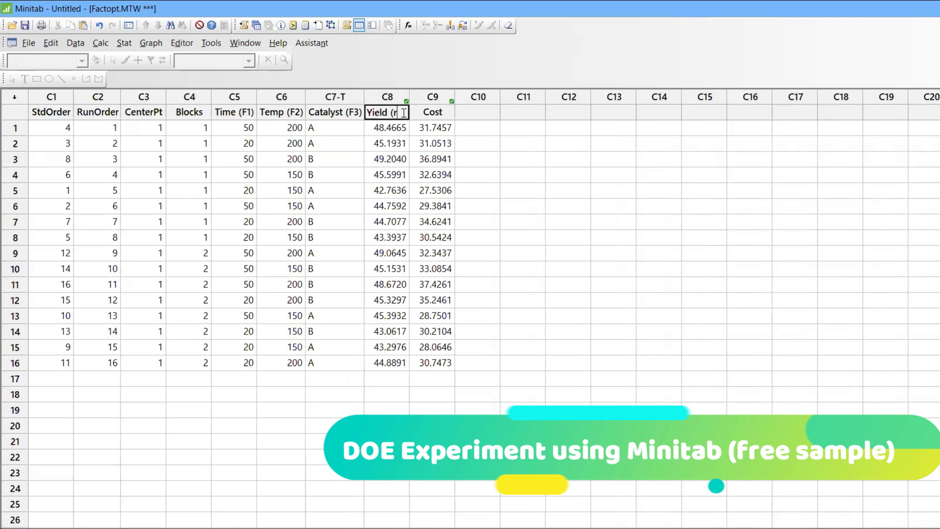
type("(R, M")
type(")")
key("Return")
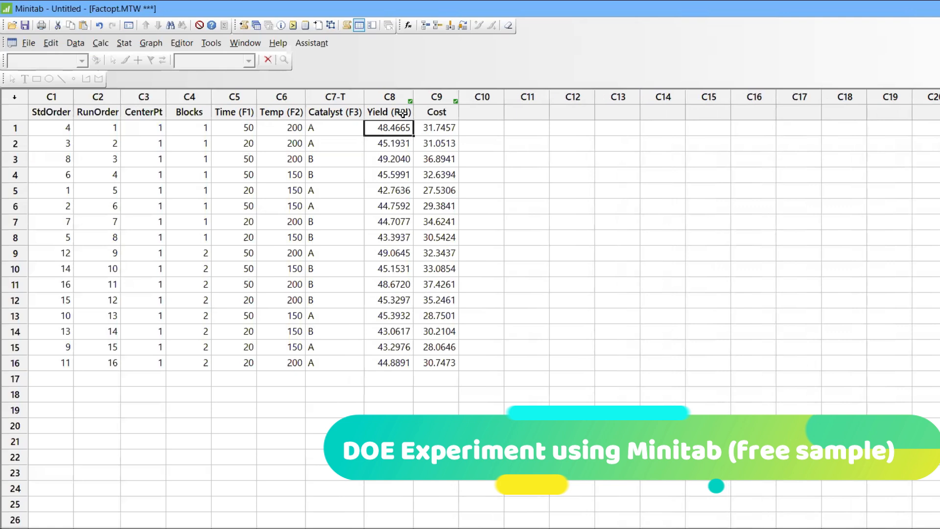
double_click(453, 114)
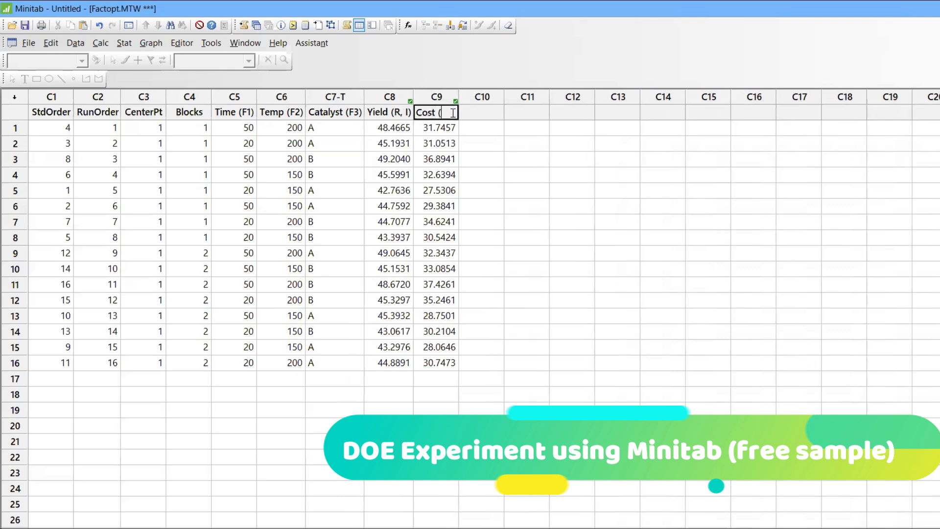
type("(")
double_click(400, 111)
type("1")
left_click(490, 116)
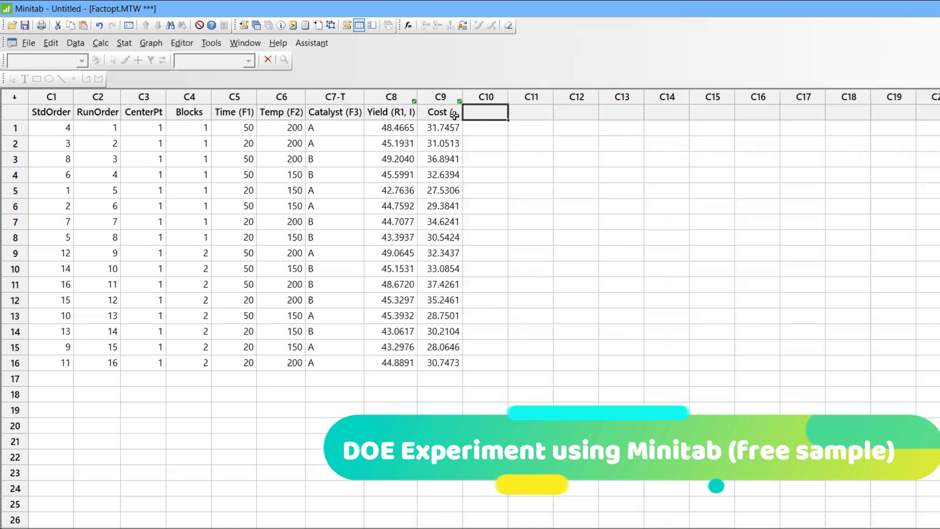
double_click(455, 113)
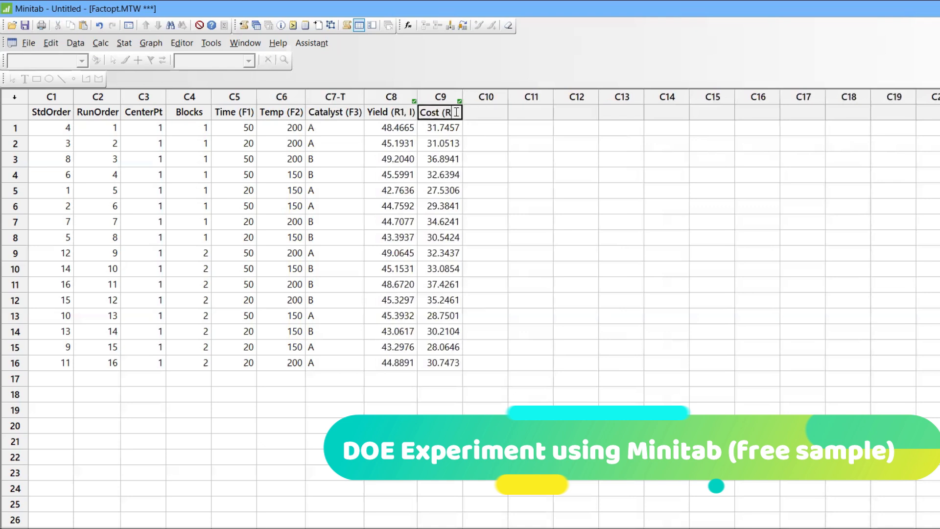
type("R2, D)")
key("Return")
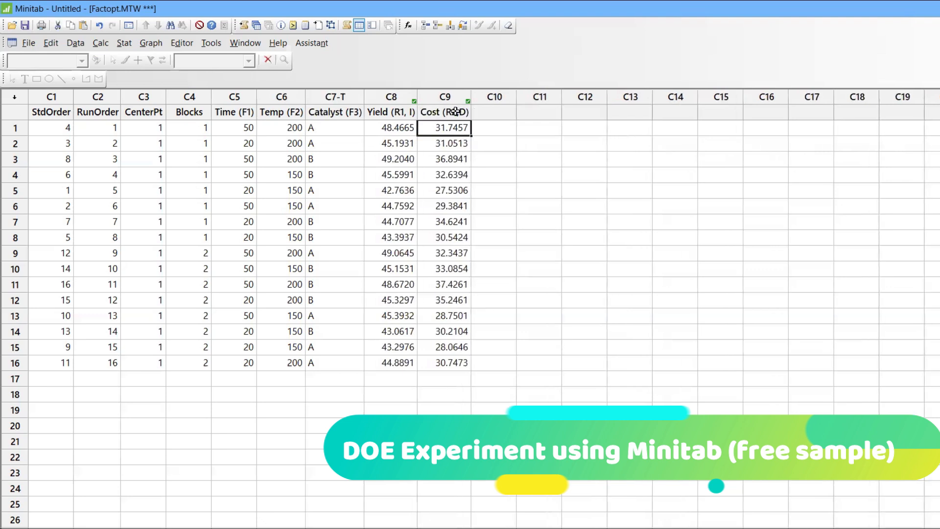
Start a custom factorial design and assign Time (F1), Temp (F2) and Catalyst (F3) as its factors
left_click(130, 46)
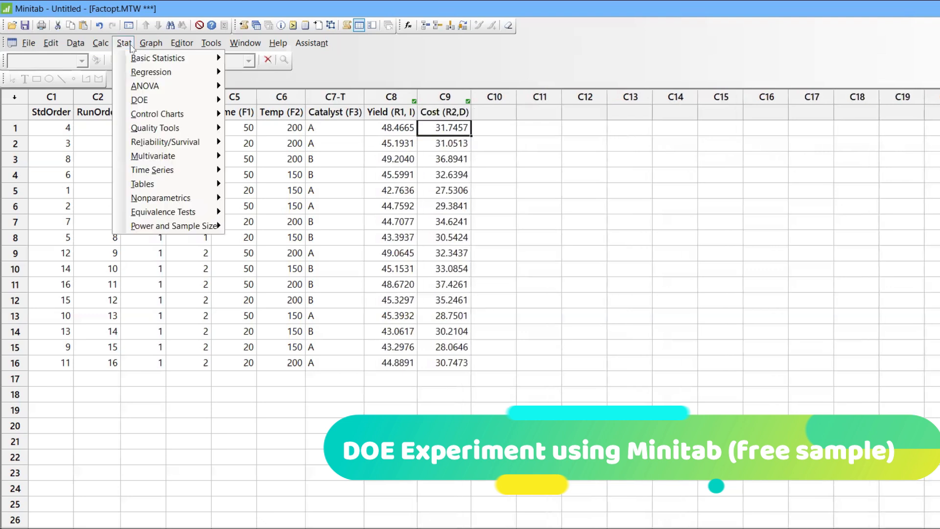
mouse_move(146, 104)
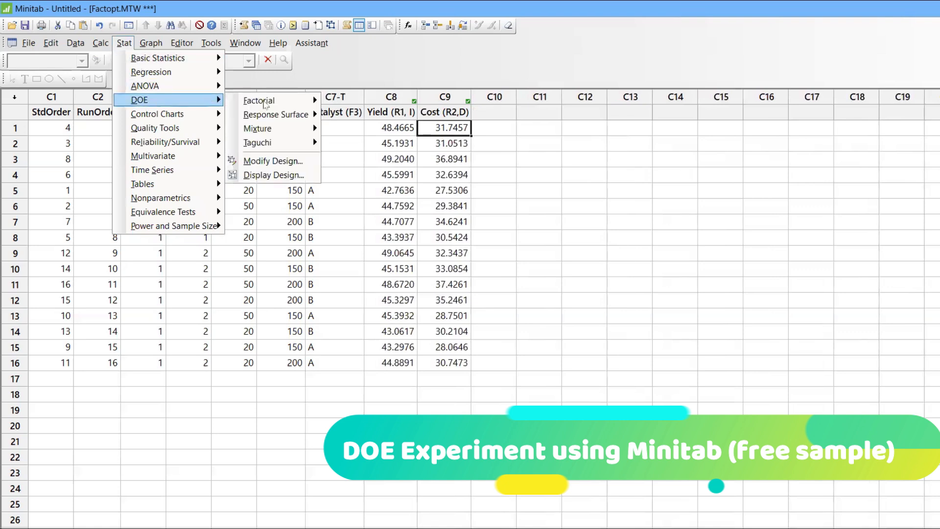
mouse_move(265, 104)
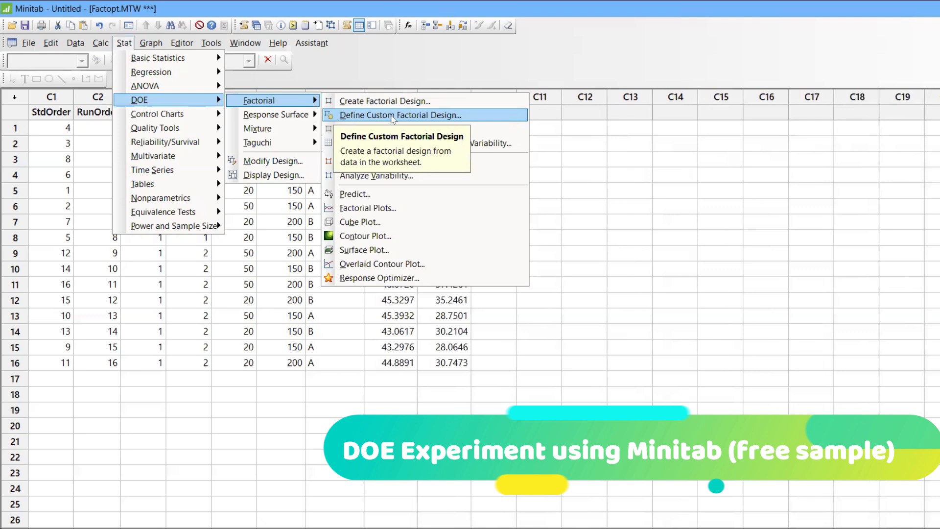
left_click(393, 118)
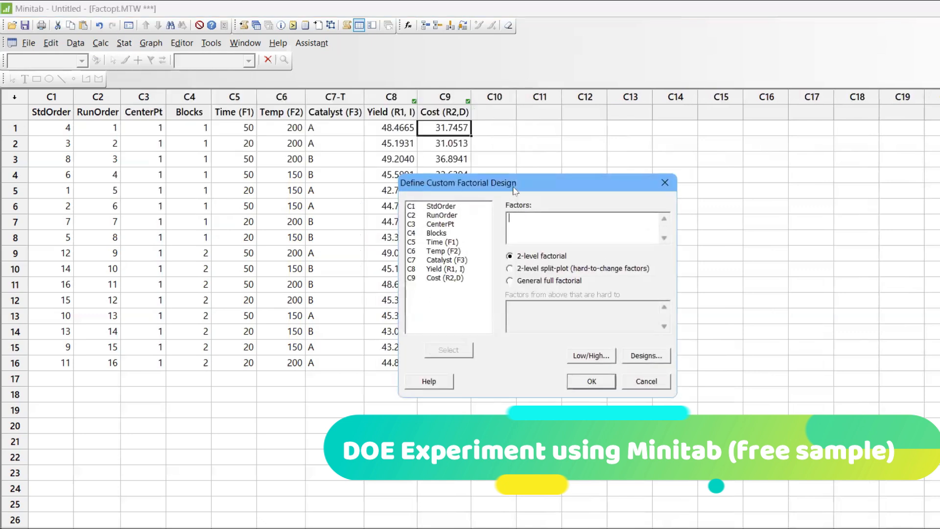
left_click_drag(514, 190, 488, 117)
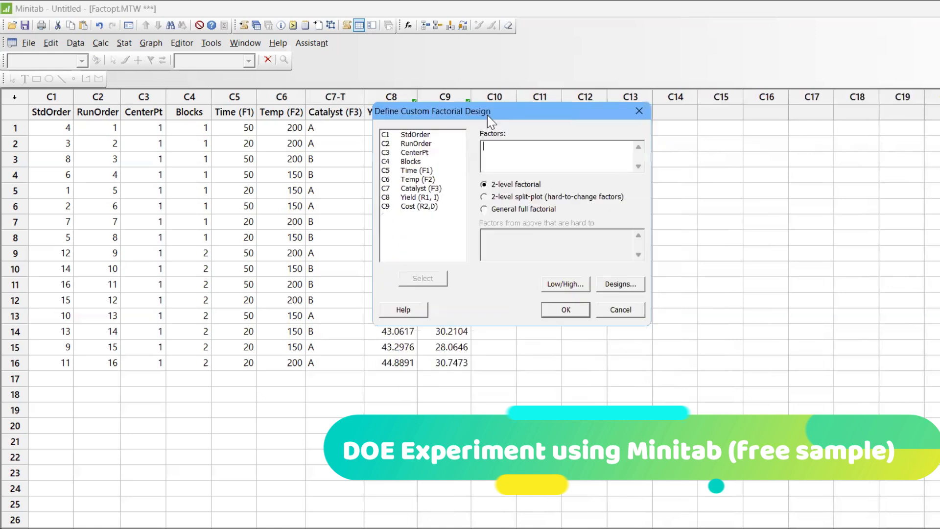
double_click(429, 171)
double_click(429, 179)
double_click(443, 190)
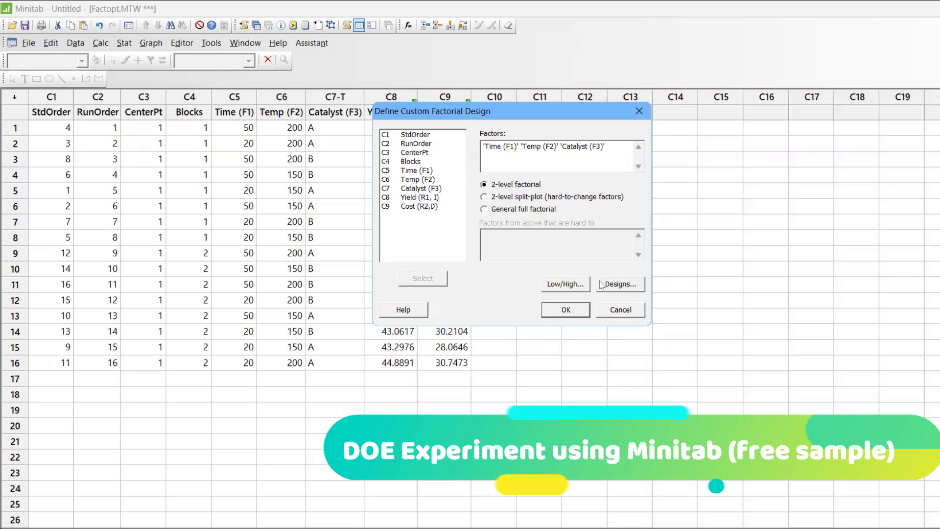
Define the design as a 2-level factorial with the suggested low and high values, and inspect the added columns C10 to C13
left_click(533, 211)
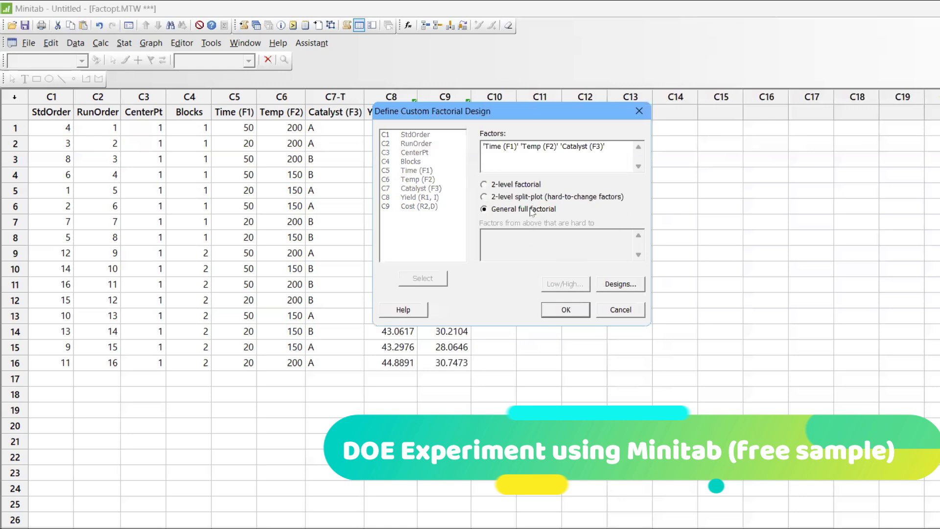
left_click(515, 190)
left_click(569, 284)
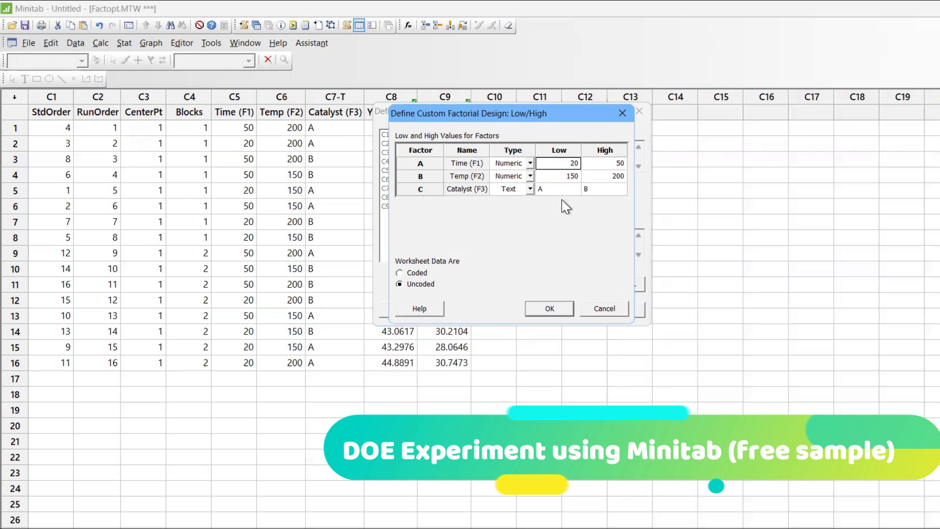
left_click(550, 309)
left_click(556, 309)
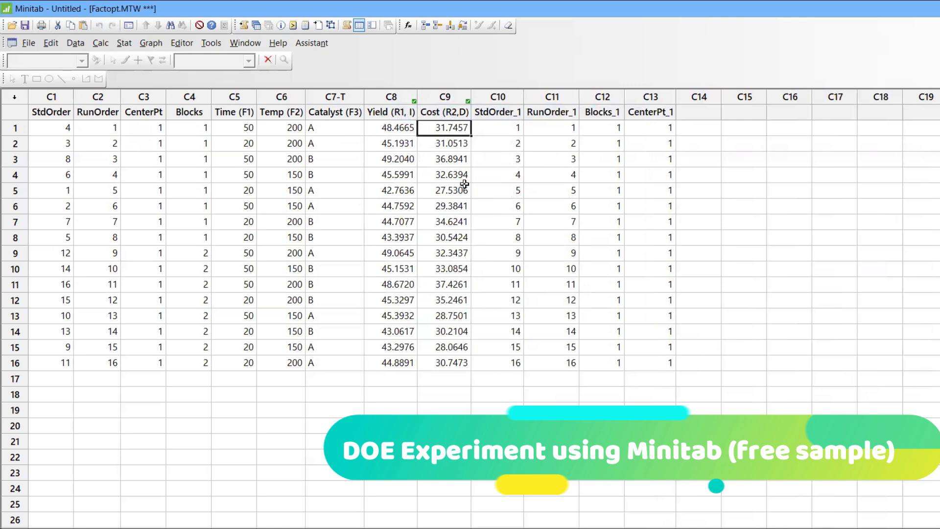
left_click_drag(494, 112, 664, 365)
left_click(606, 159)
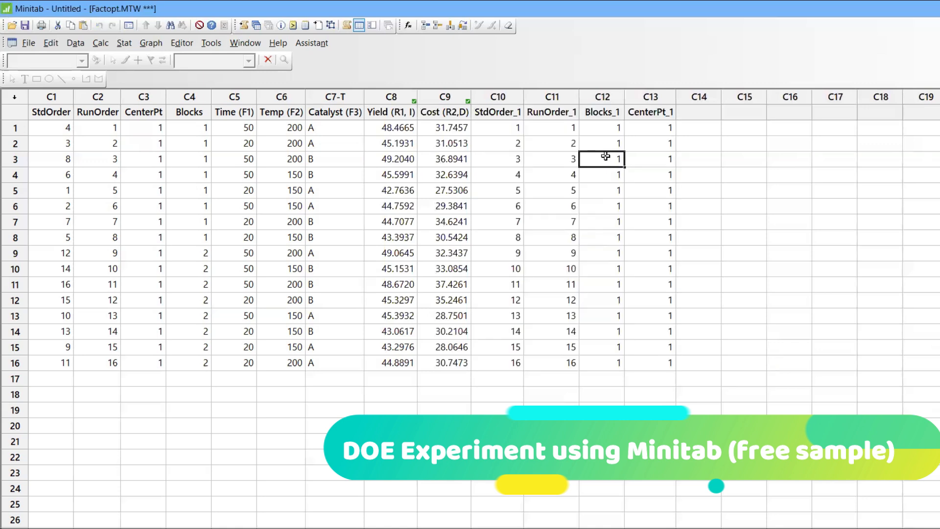
Analyze the factorial design with Yield (R1, I) and Cost (R2,D) as responses
left_click(119, 46)
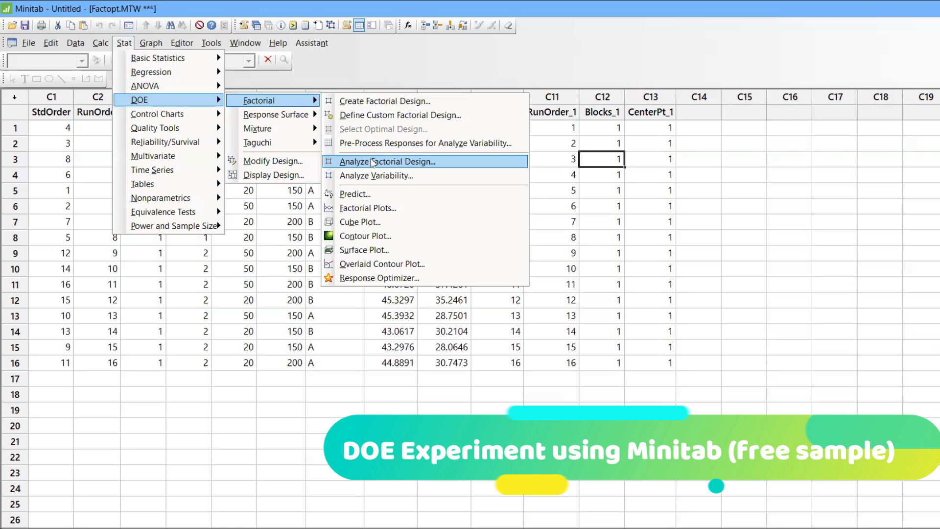
left_click(372, 162)
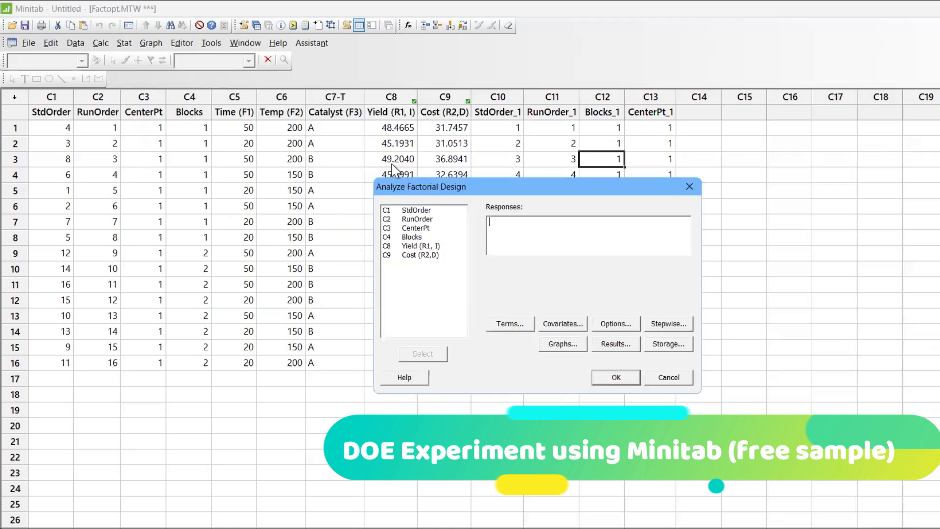
double_click(434, 250)
double_click(421, 259)
left_click(613, 378)
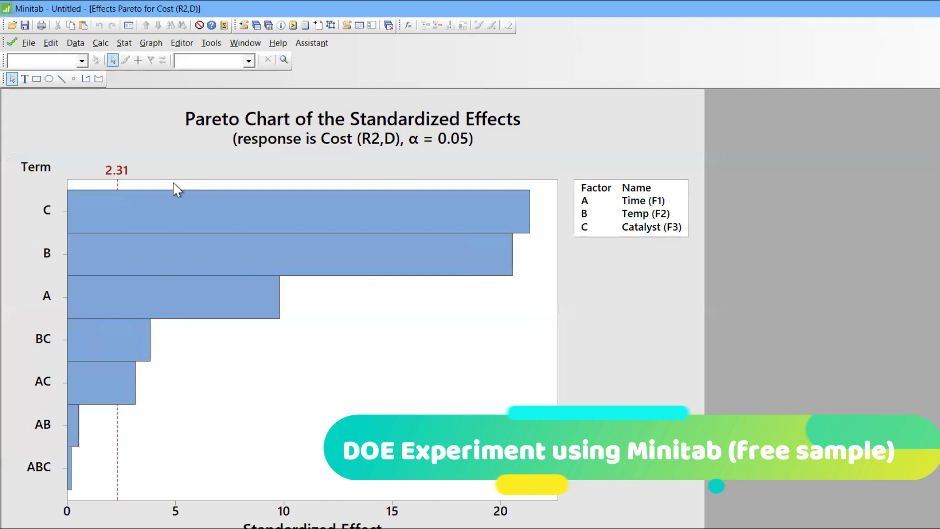
Examine which terms cross the significance line in the Pareto chart of standardized effects for Cost (R2,D)
mouse_move(131, 207)
mouse_move(138, 264)
mouse_move(113, 381)
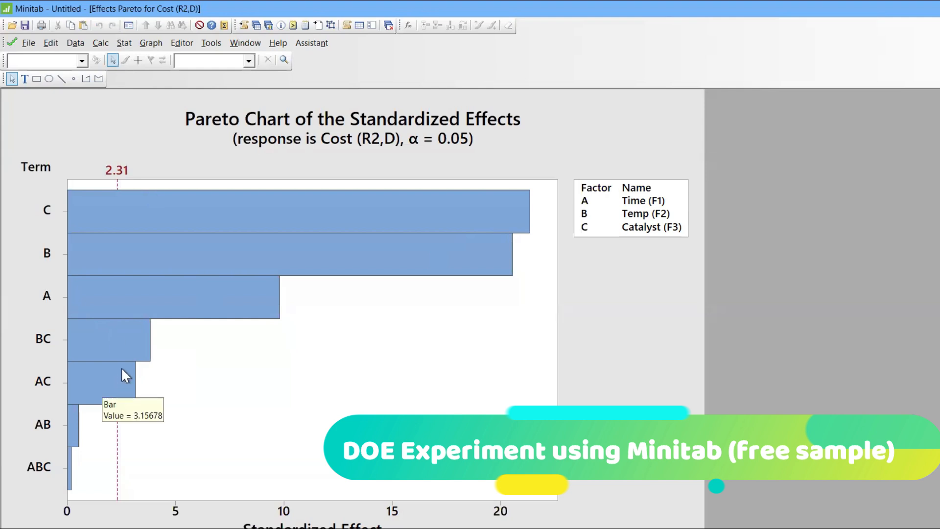
Run the Response Optimizer for the factorial design with Cost (R2,D) set to Minimize and Yield (R1, I) set to Maximize
left_click(124, 43)
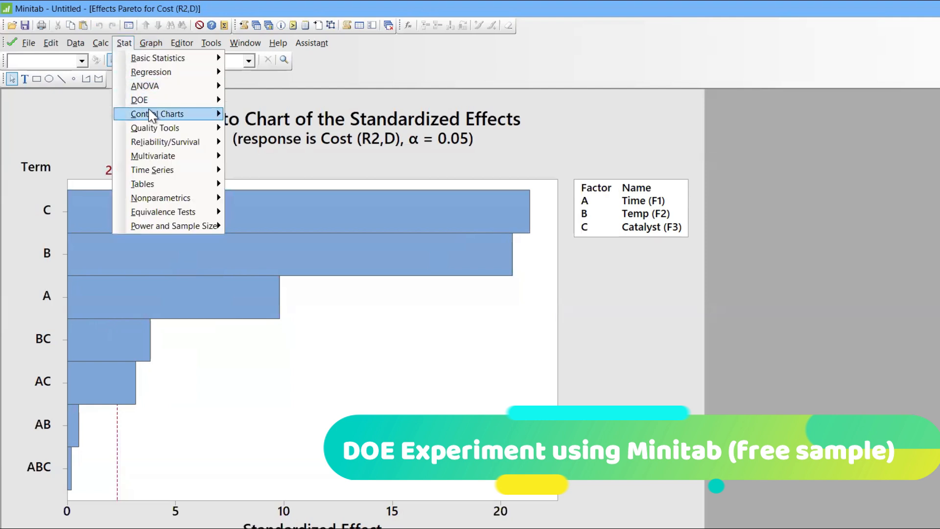
mouse_move(150, 100)
mouse_move(270, 103)
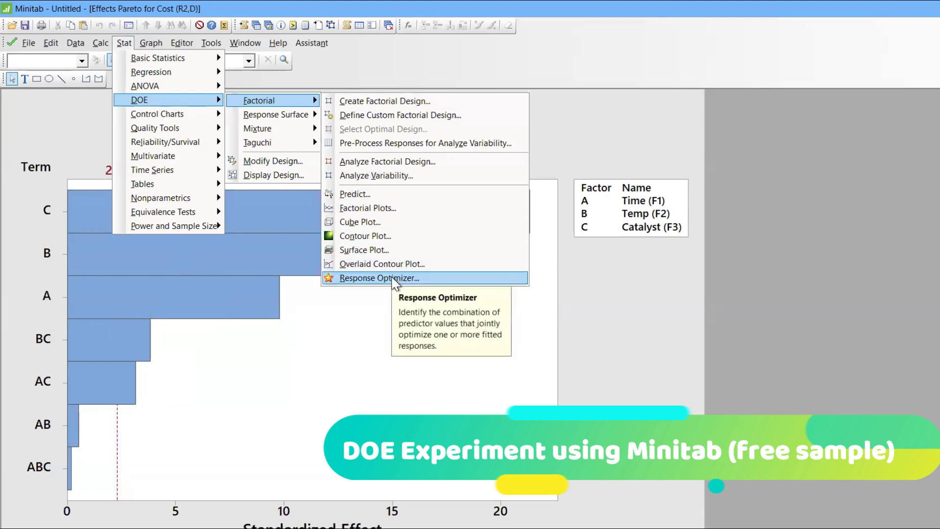
left_click(394, 278)
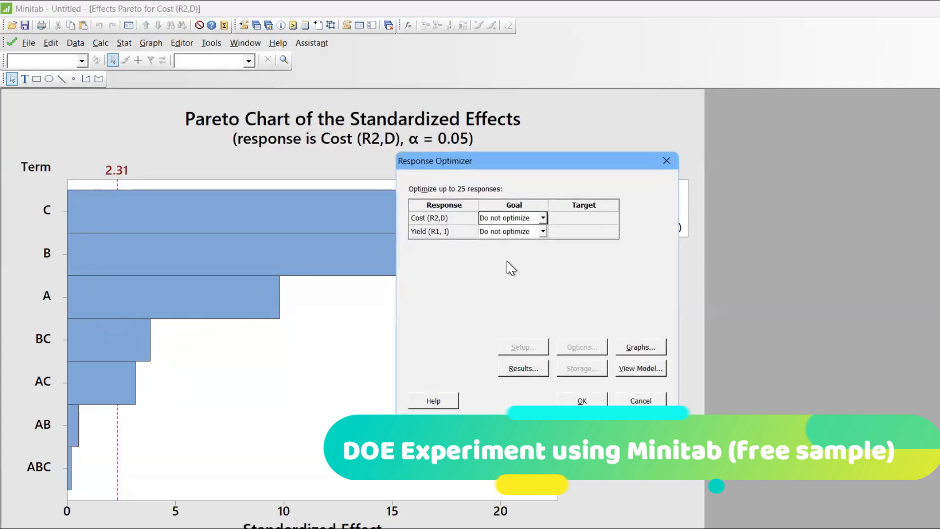
left_click(543, 218)
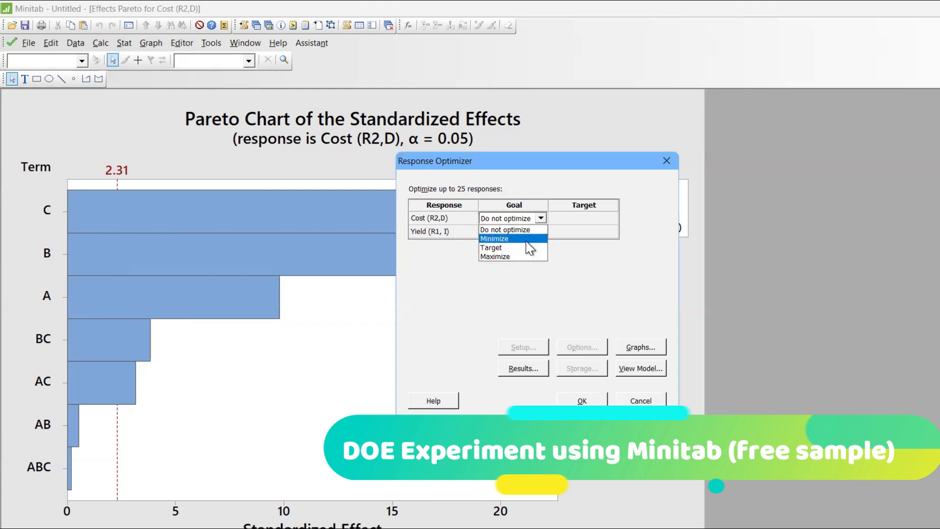
left_click(526, 240)
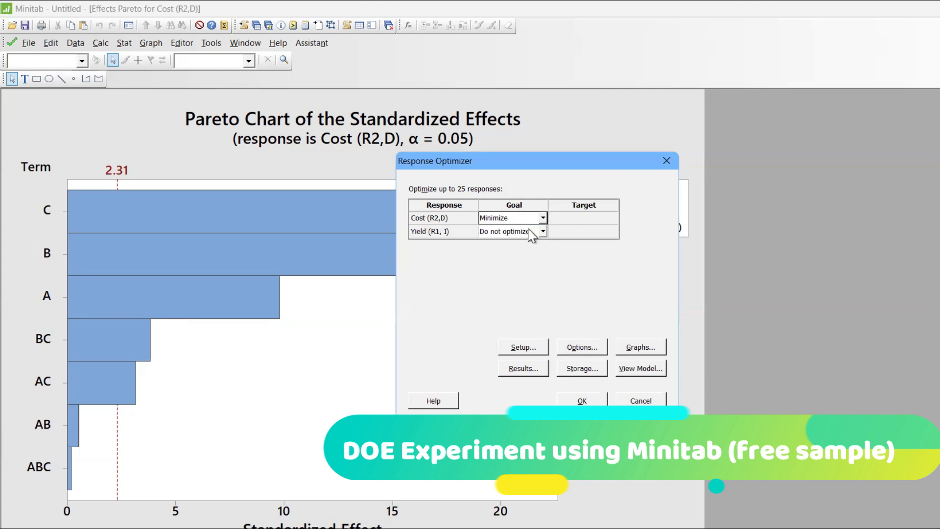
left_click(542, 231)
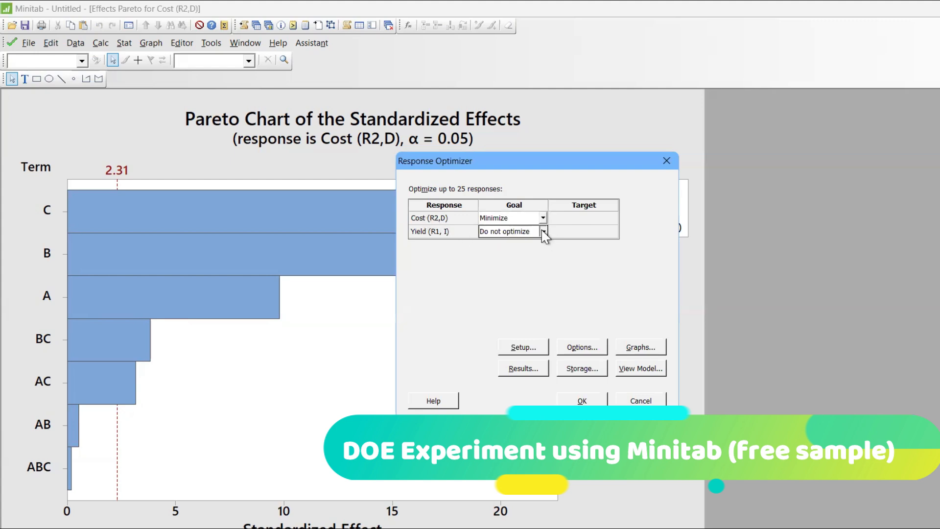
left_click(517, 270)
left_click(579, 399)
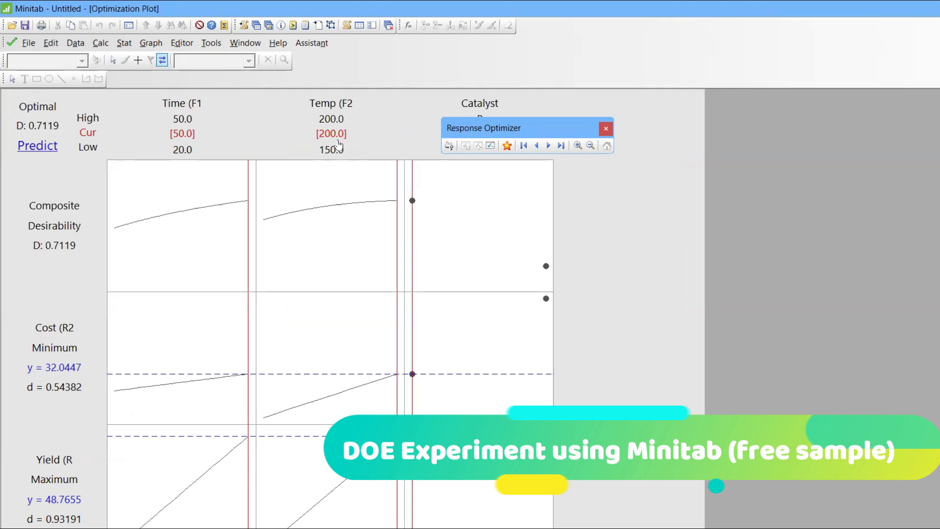
Browse the optimizer's solutions and examine the optimization plot at a larger scale before restoring its original size
left_click_drag(571, 110, 638, 108)
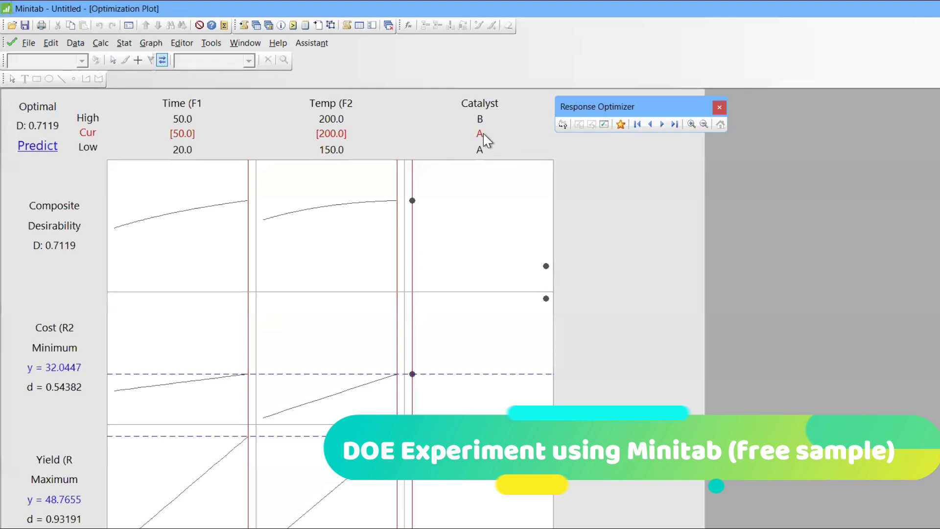
left_click(671, 128)
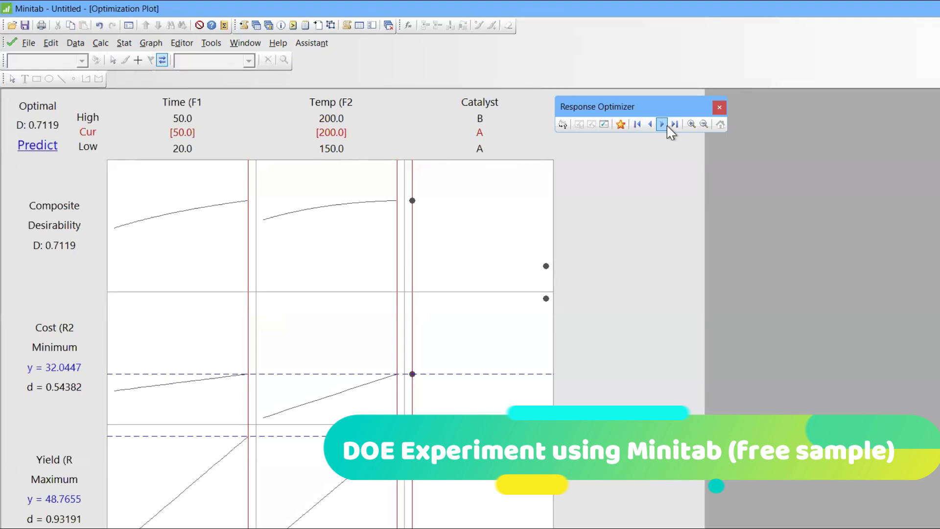
left_click(637, 124)
left_click(621, 126)
left_click(691, 125)
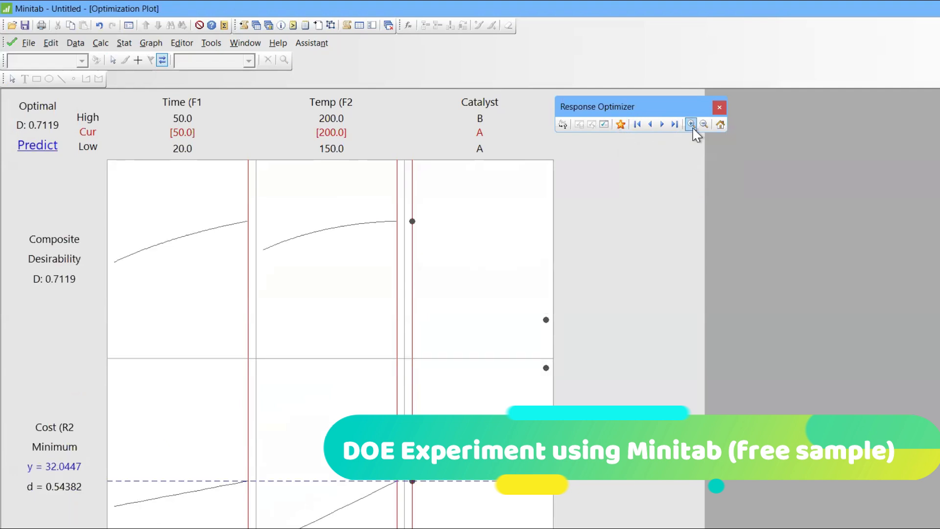
left_click(704, 125)
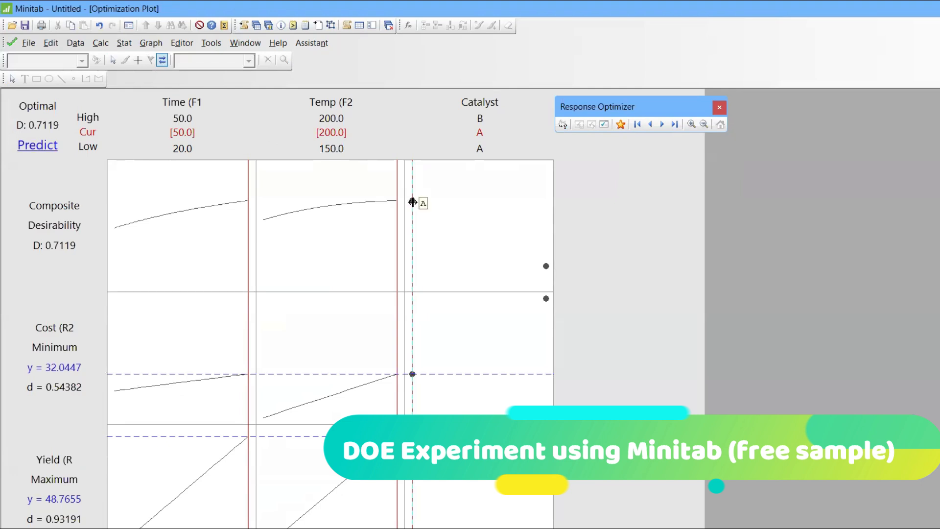
Try Catalyst level B in the optimization plot to compare desirability, cost and yield, and return it to level A
left_click_drag(412, 202, 550, 220)
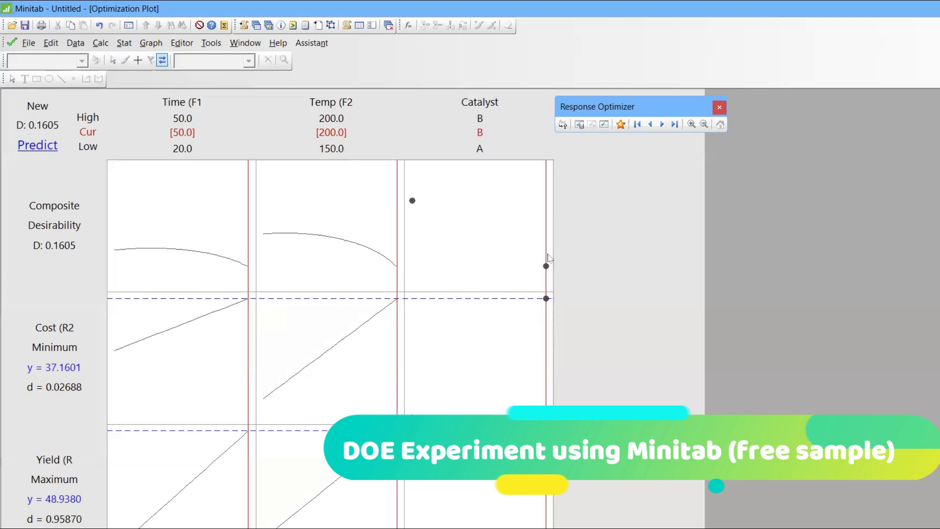
left_click_drag(545, 254, 415, 250)
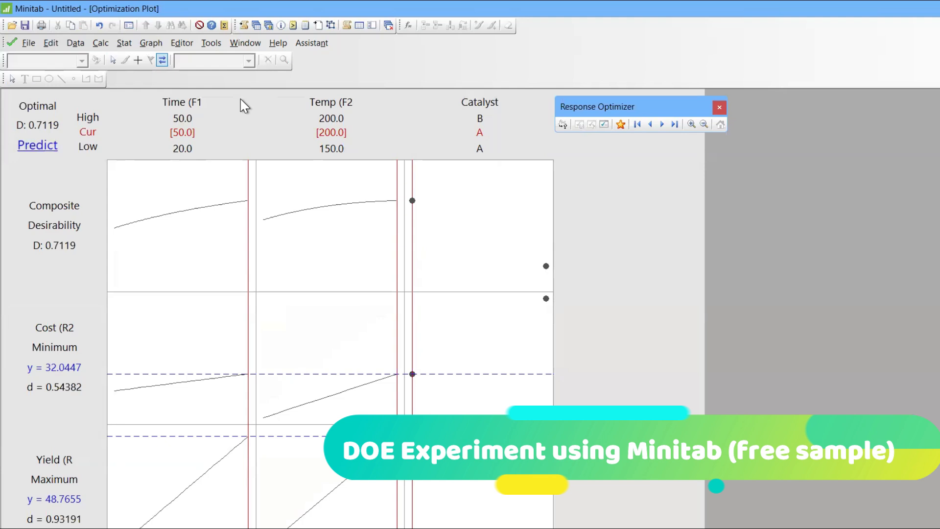
Create factorial plots for Cost (R2,D) with Time (F1), Temp (F2) and Catalyst (F3), displaying only model terms
left_click(126, 45)
mouse_move(141, 100)
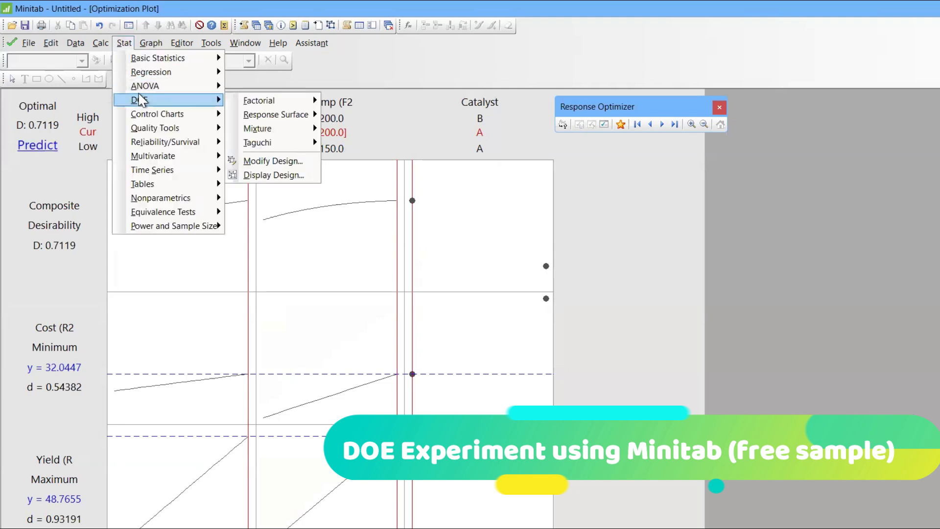
mouse_move(281, 109)
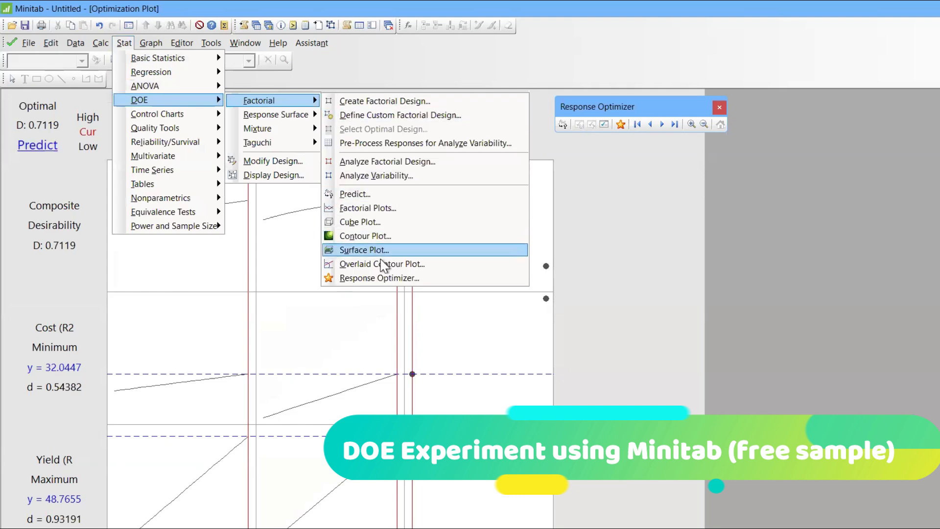
left_click(395, 210)
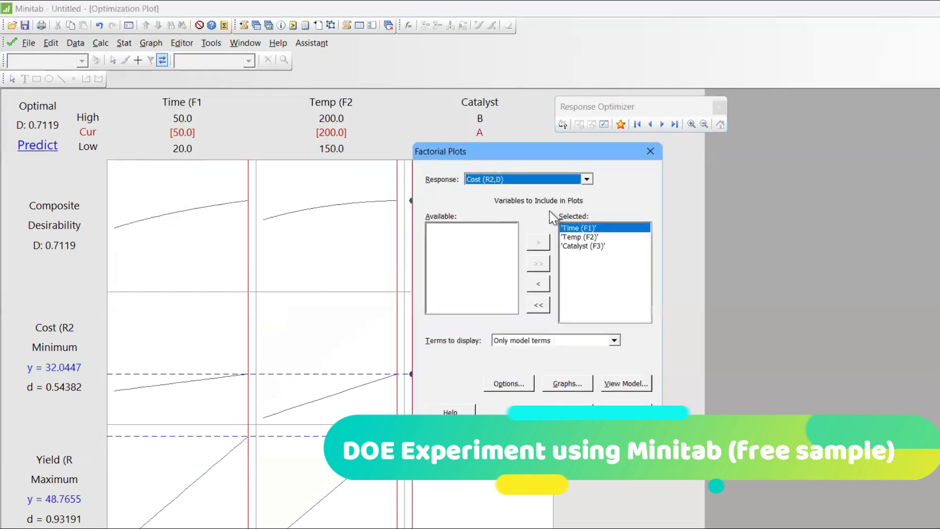
left_click(558, 411)
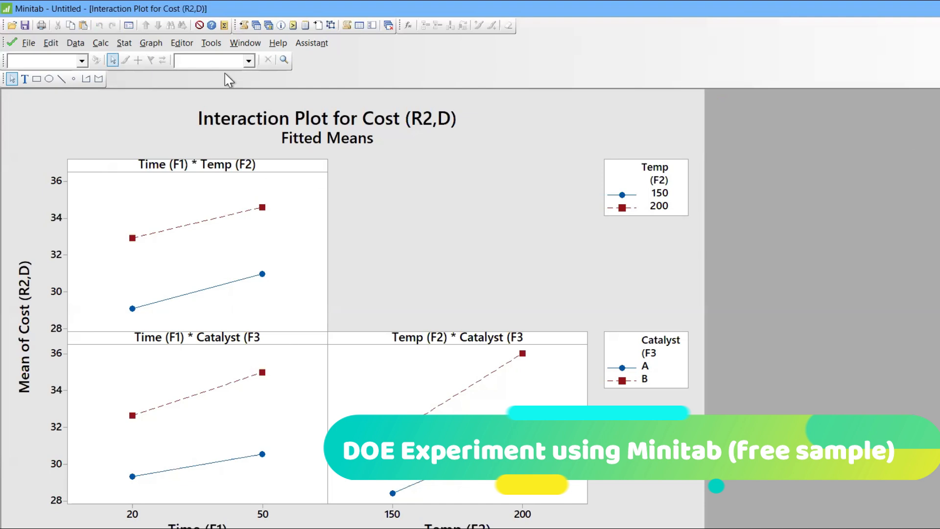
Create a contour plot of Cost (R2,D) with Time (F1) on the X axis and Temp (F2) on the Y axis
left_click(123, 45)
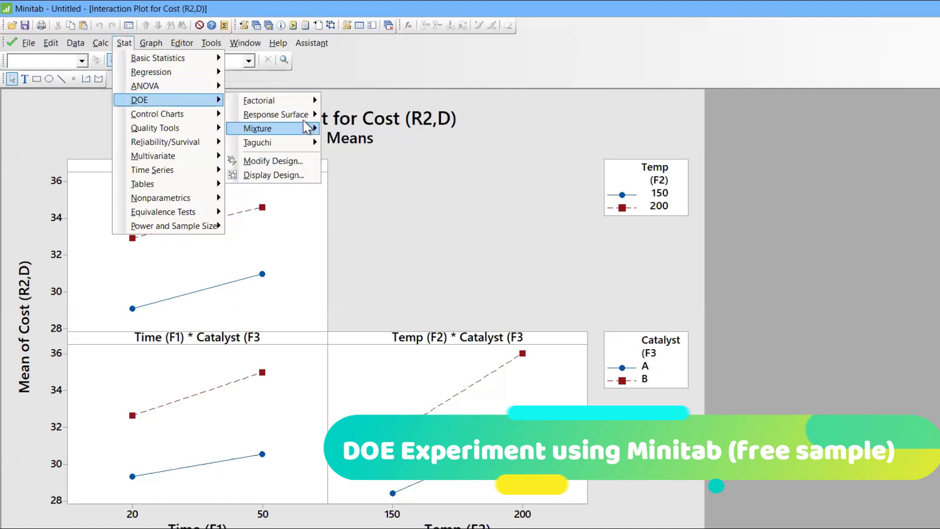
mouse_move(304, 110)
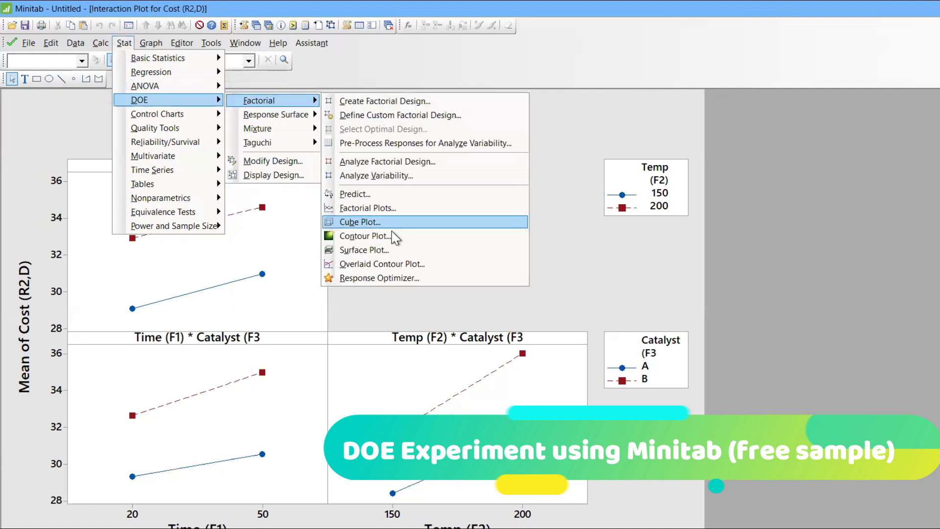
left_click(390, 236)
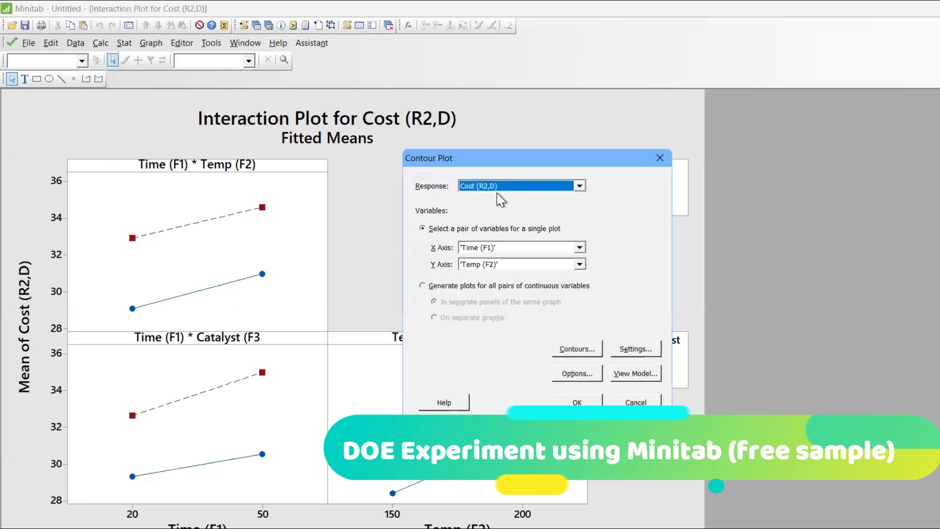
left_click(549, 181)
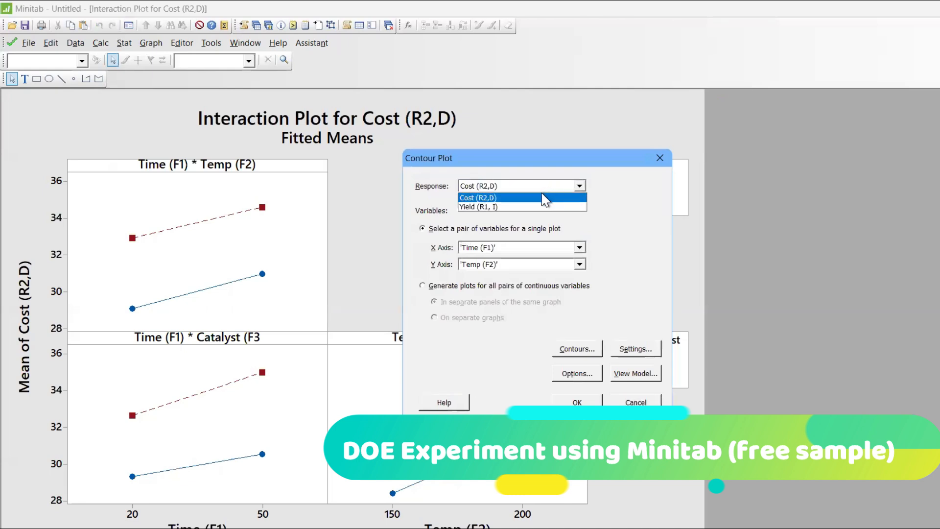
left_click(540, 194)
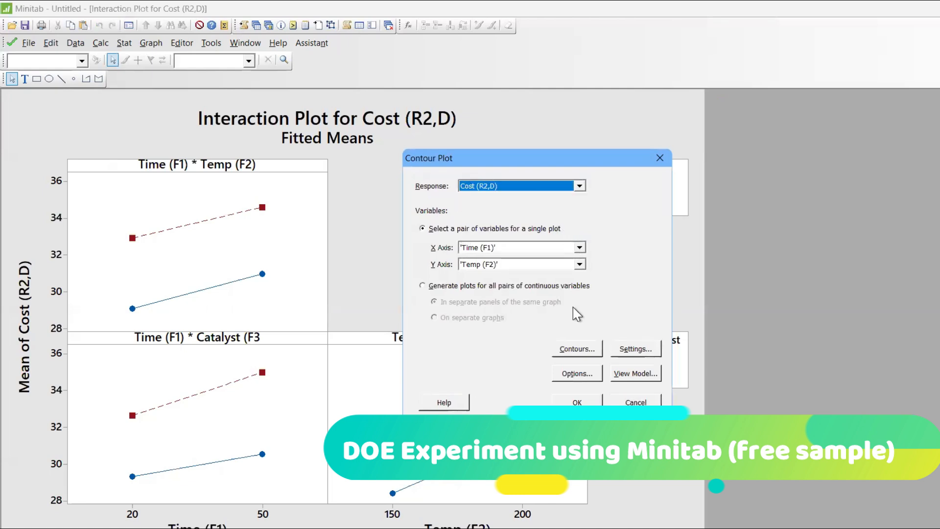
left_click(577, 402)
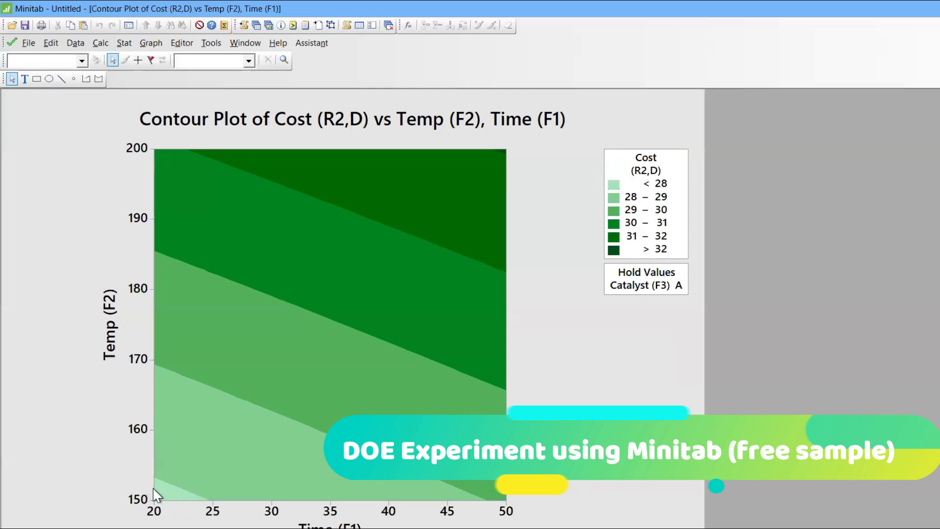
Create a contour plot of Yield (R1, I) against the same Time (F1) and Temp (F2) axes
left_click(643, 285)
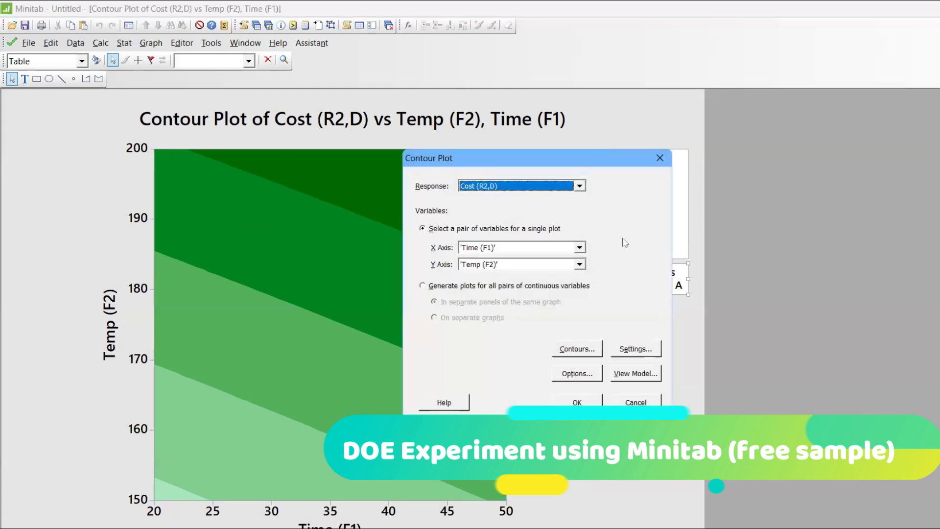
left_click(557, 188)
left_click(555, 208)
left_click(577, 400)
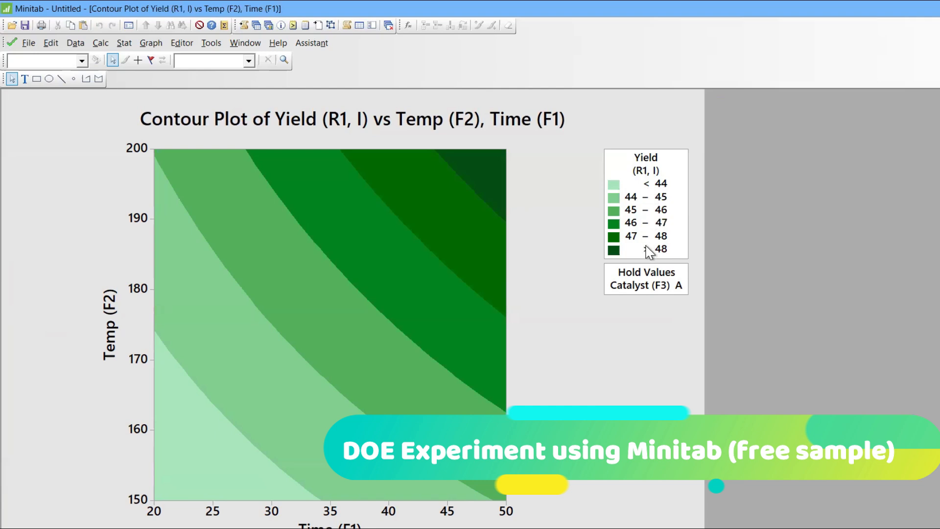
left_click(492, 186)
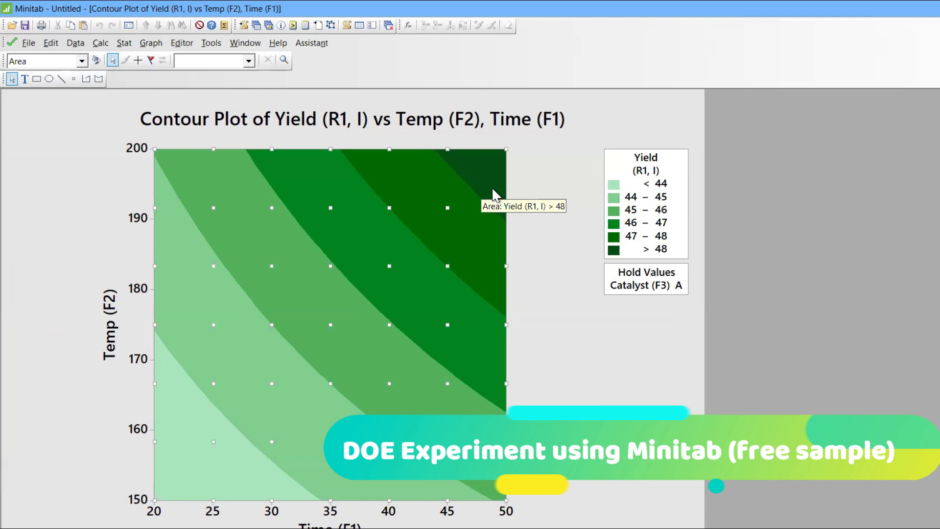
key("ctrl+e")
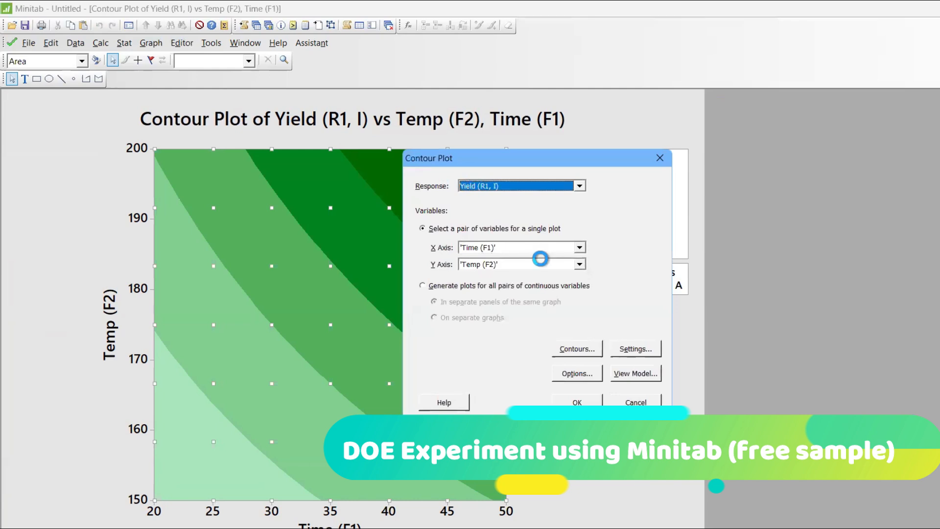
left_click(540, 264)
left_click(539, 246)
left_click(539, 246)
left_click(539, 246)
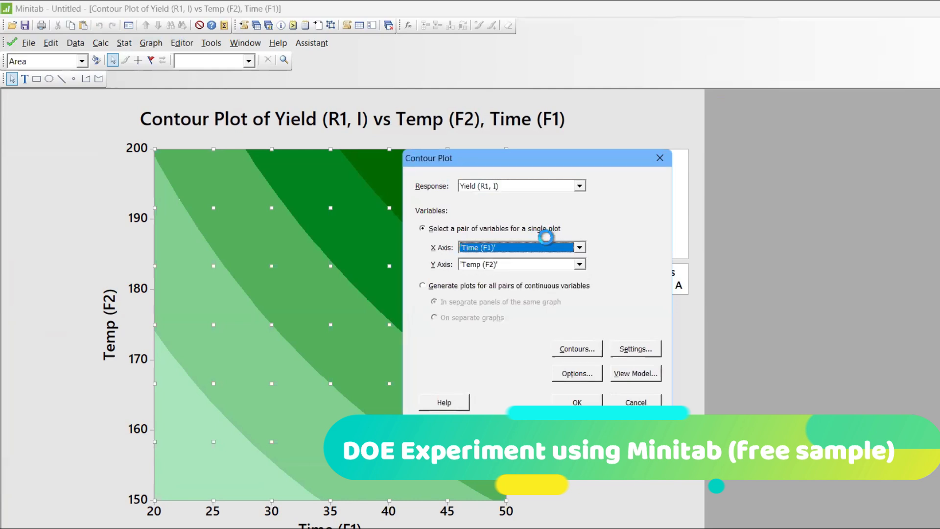
left_click(539, 245)
left_click(531, 265)
left_click(532, 265)
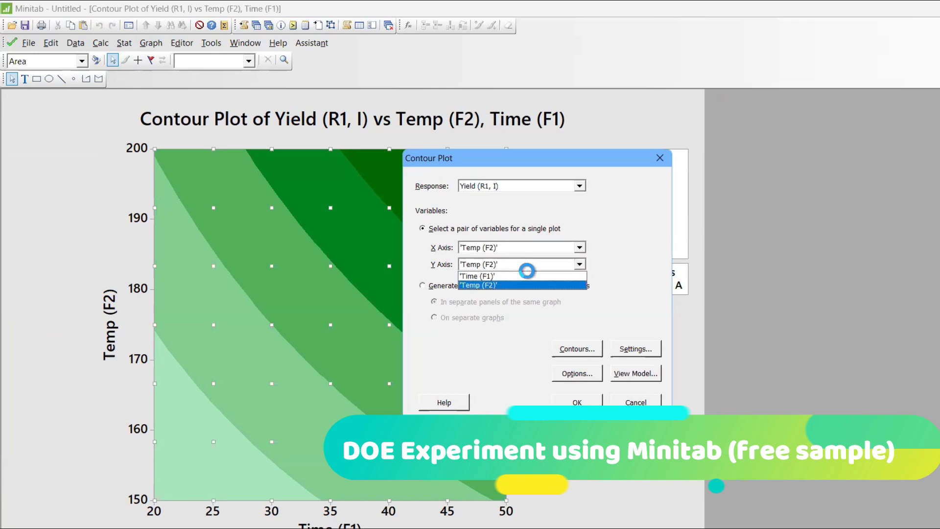
left_click(527, 272)
left_click(660, 158)
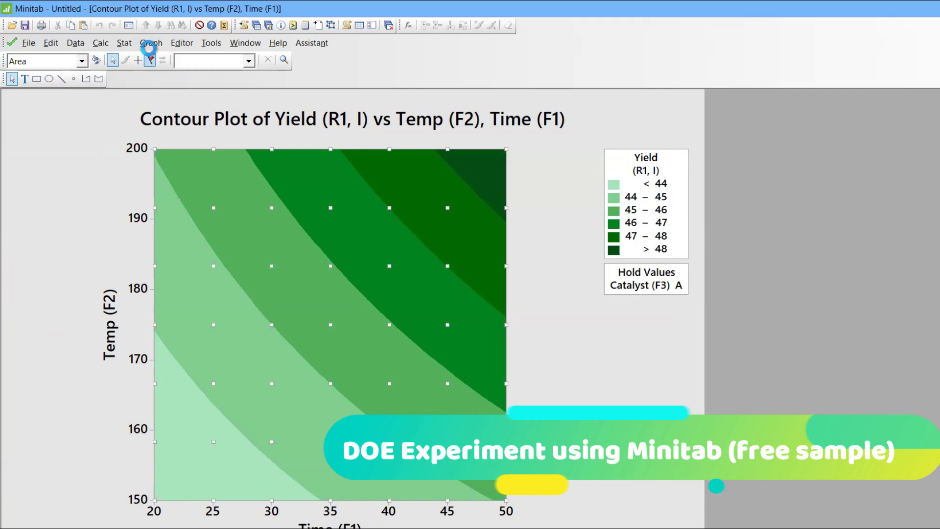
Create a cube plot of fitted means for Yield (R1, I) with Time (F1), Temp (F2) and Catalyst (F3)
left_click(124, 44)
mouse_move(157, 97)
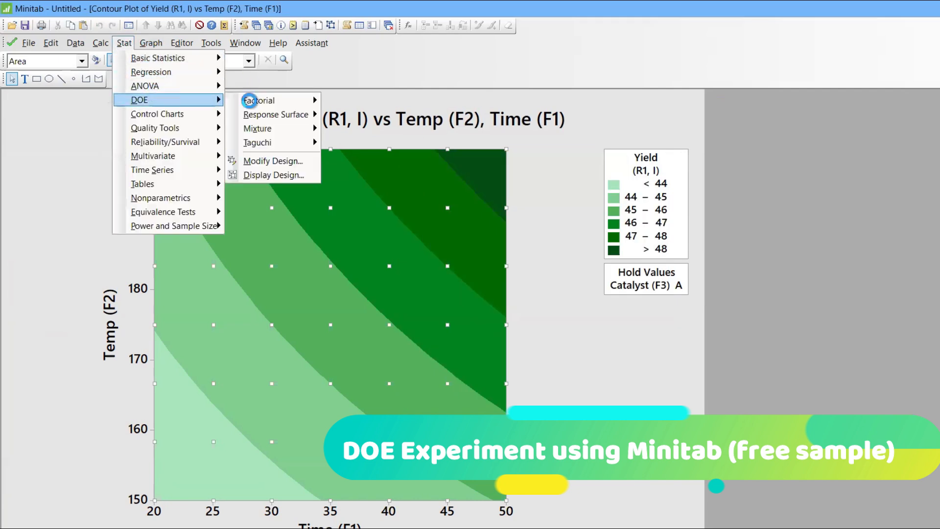
mouse_move(250, 101)
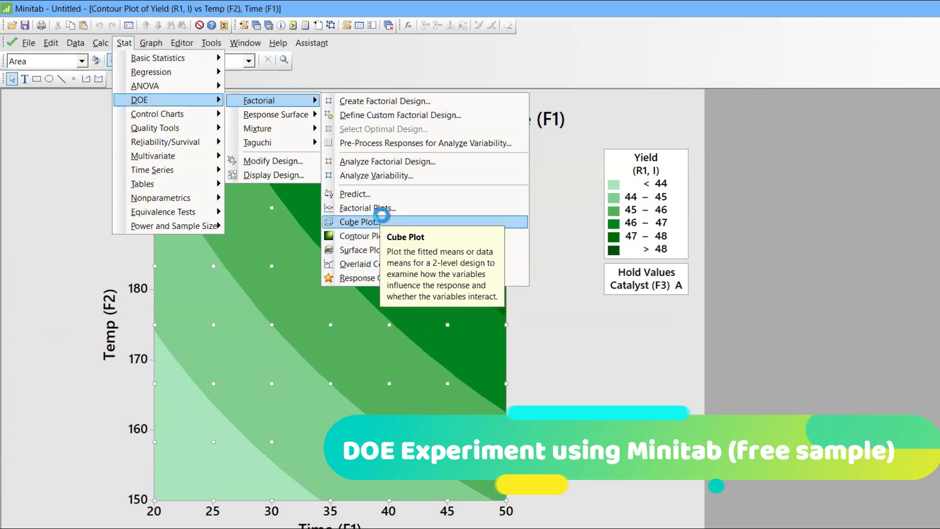
left_click(382, 216)
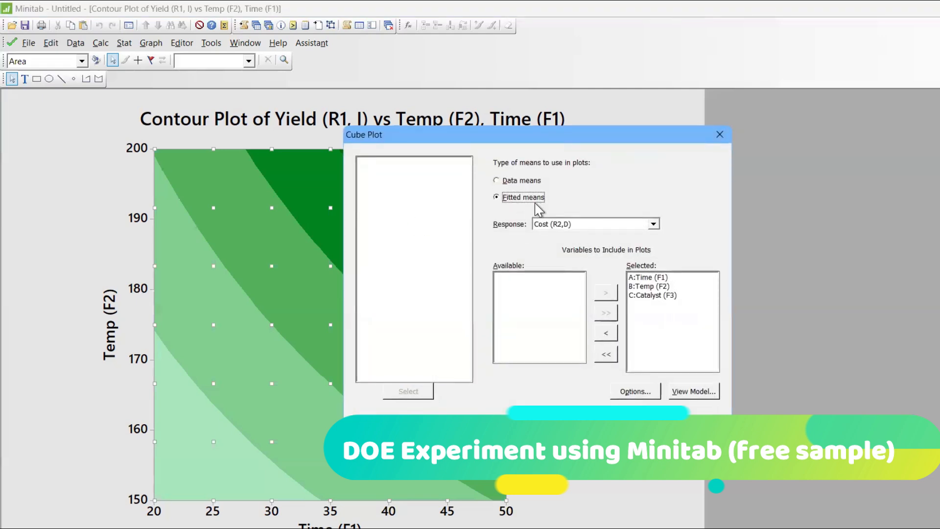
left_click(624, 224)
left_click(604, 245)
left_click(635, 427)
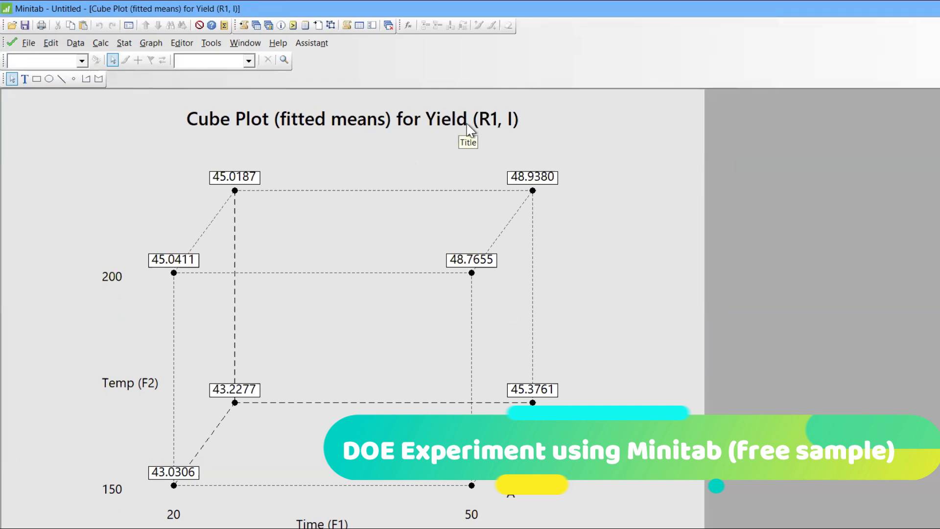
Create a cube plot of fitted means for Cost (R2,D) with Time (F1), Temp (F2) and Catalyst (F3)
key("ctrl+e")
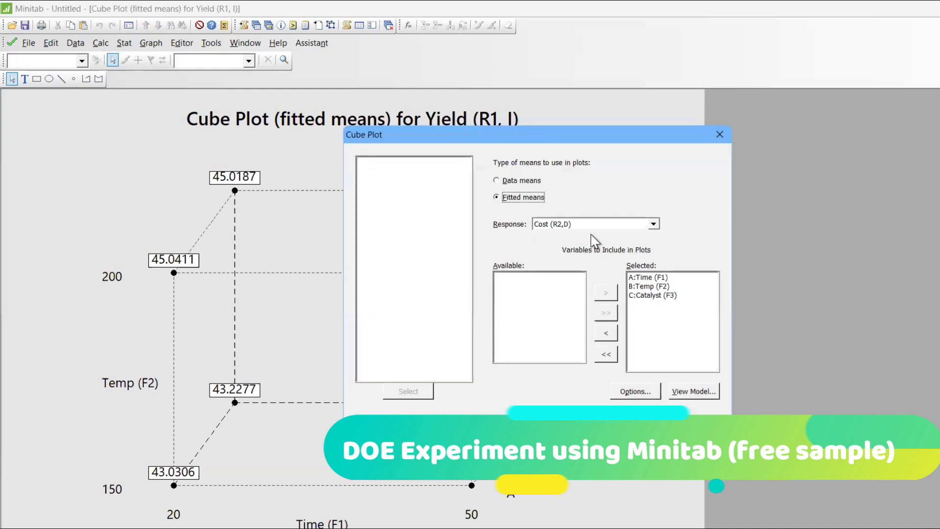
left_click(594, 227)
left_click(591, 240)
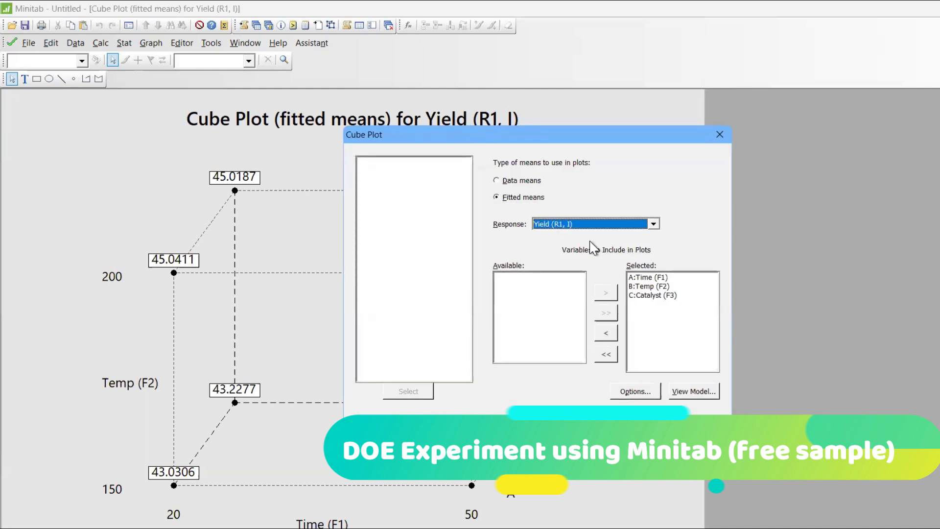
left_click(593, 224)
left_click(592, 234)
left_click(636, 422)
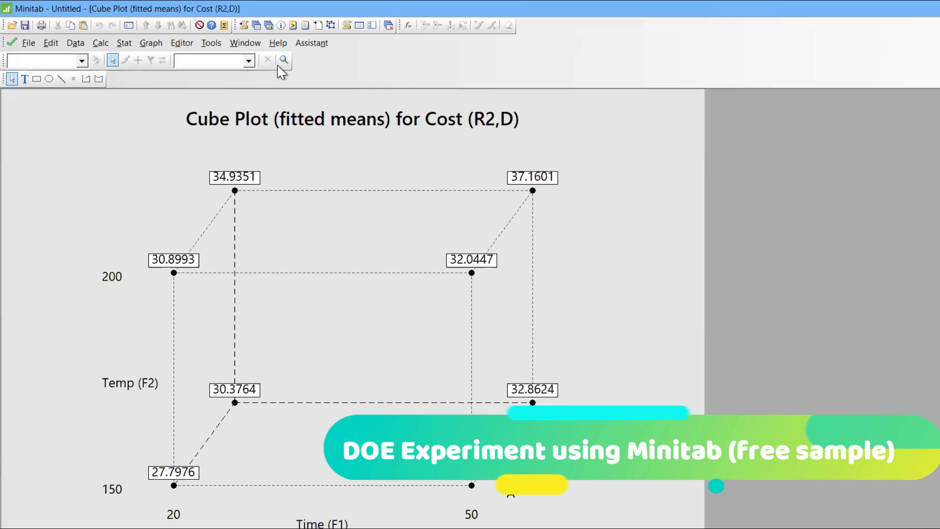
Start the factorial Response Optimizer and set the goal to Target for both Cost (R2,D) and Yield (R1, I)
left_click(124, 43)
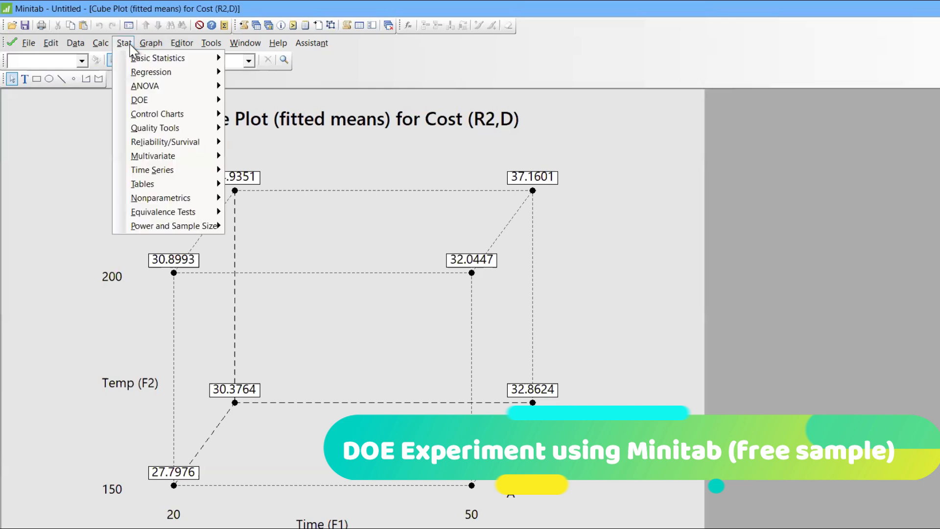
mouse_move(149, 102)
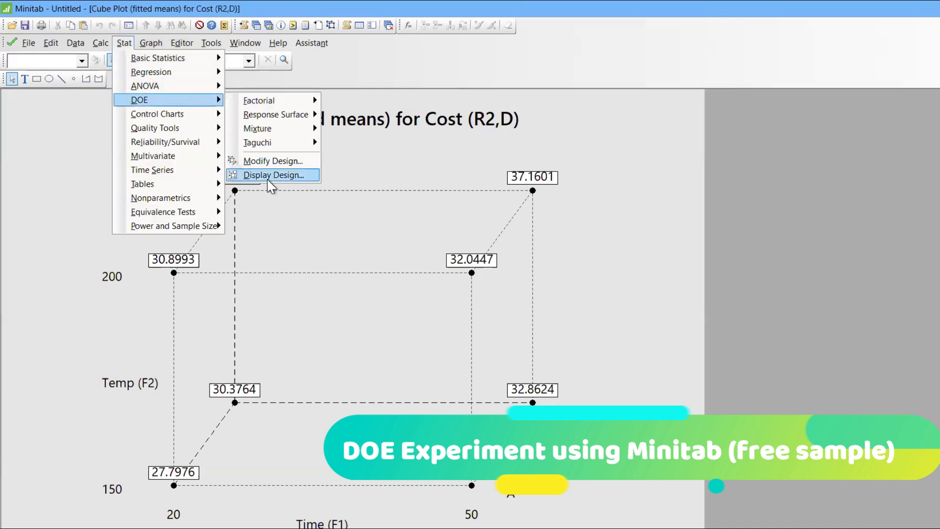
mouse_move(289, 109)
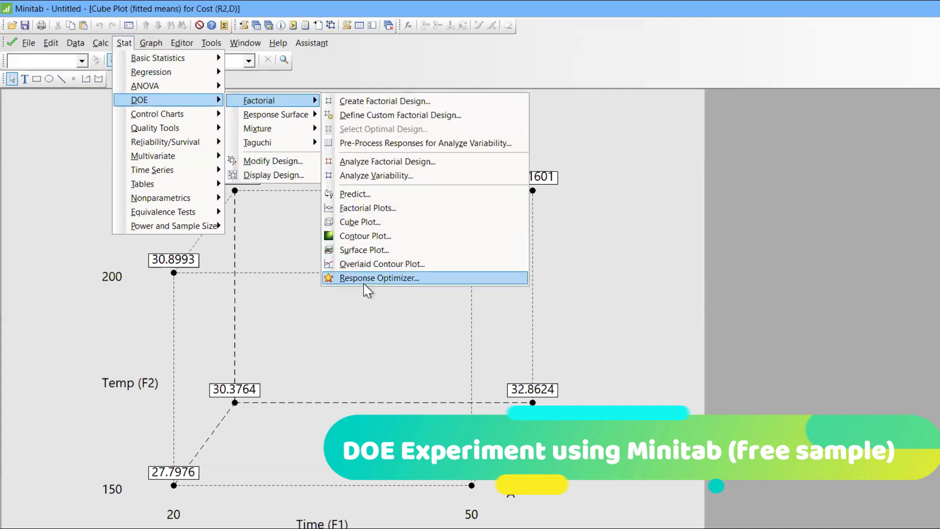
left_click(385, 278)
left_click(543, 219)
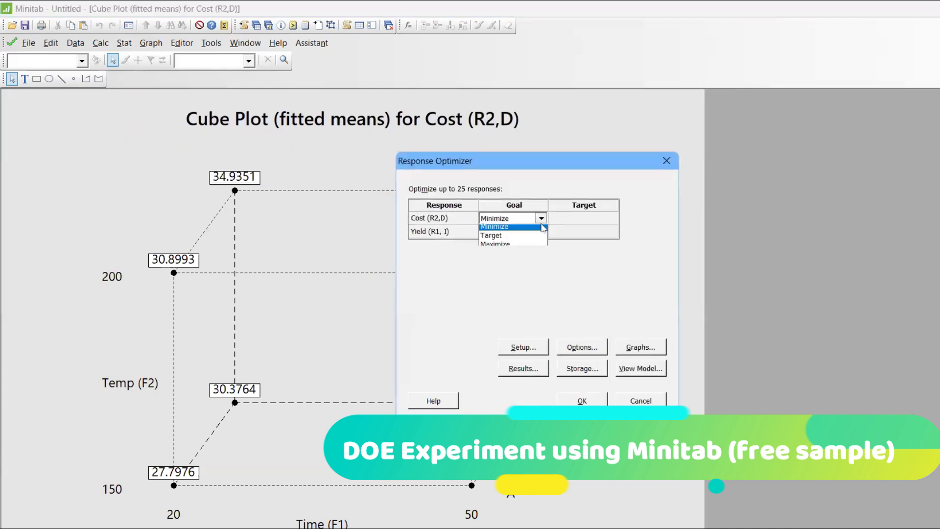
left_click(534, 248)
left_click(543, 232)
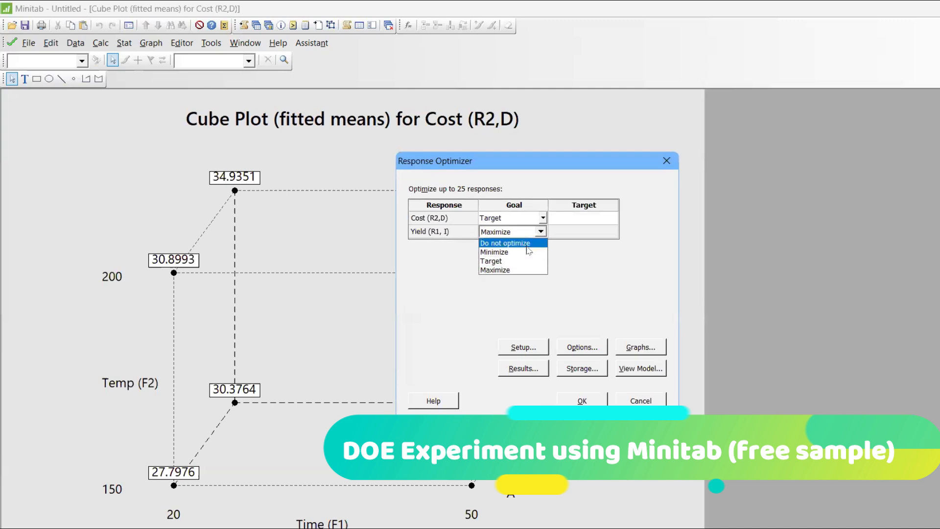
left_click(520, 260)
Try to enter 28 35 as the target for Cost (R2,D)
left_click(587, 221)
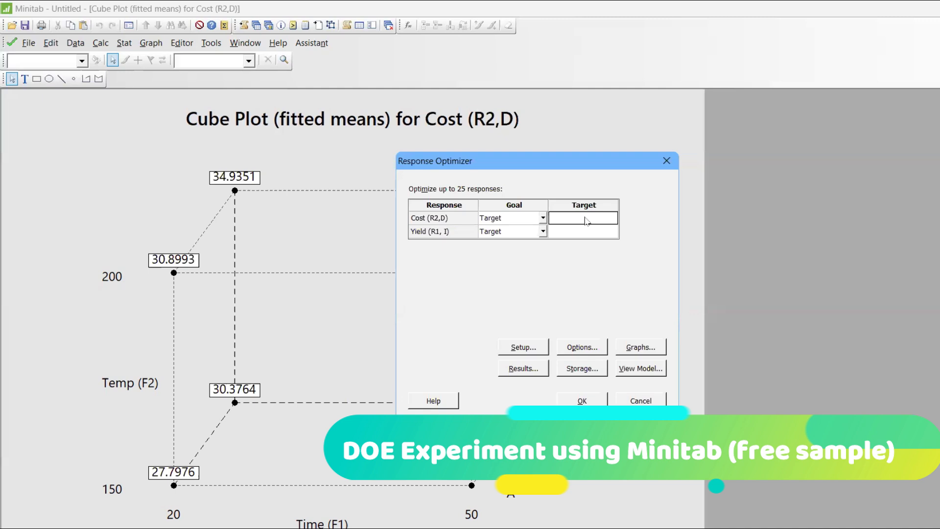
type("28")
type(" 2")
type("5")
left_click(583, 230)
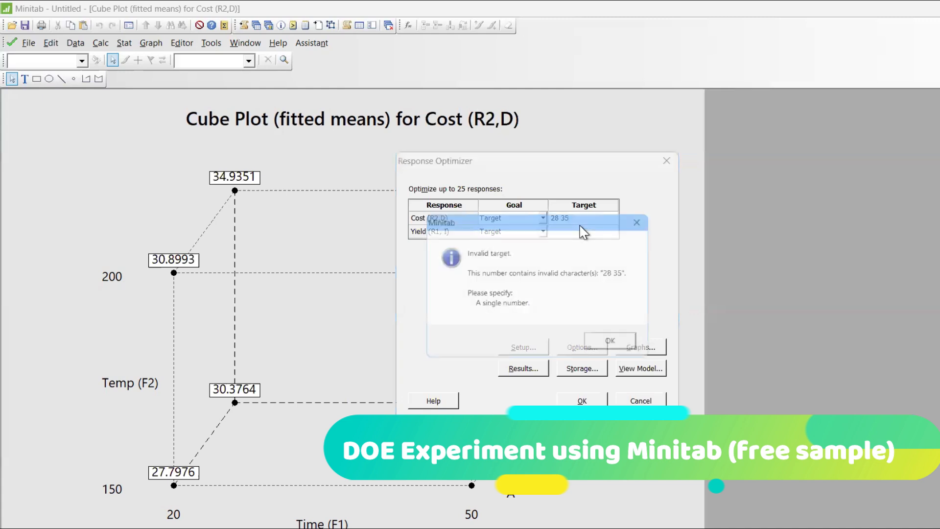
left_click(616, 344)
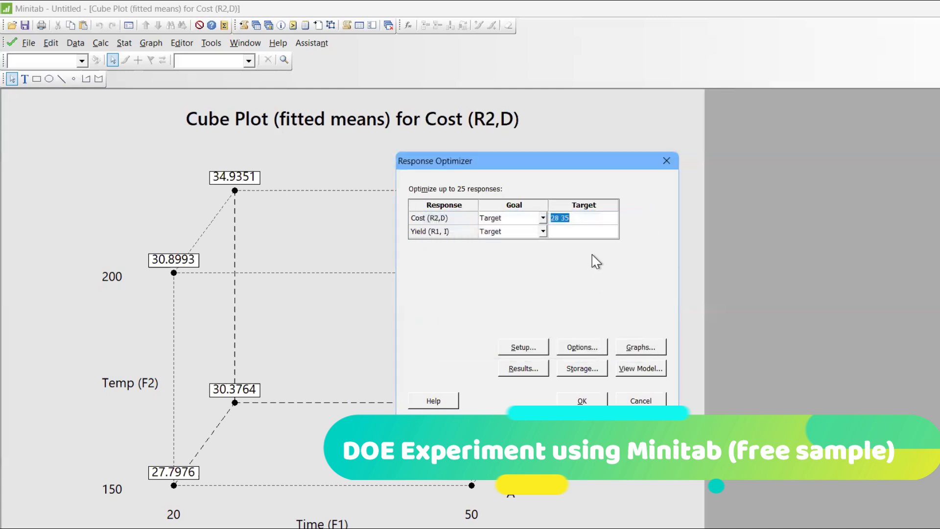
Set the targets to 28 for Cost (R2,D) and 45 for Yield (R1, I), and generate the optimization plot
type("28")
left_click(577, 231)
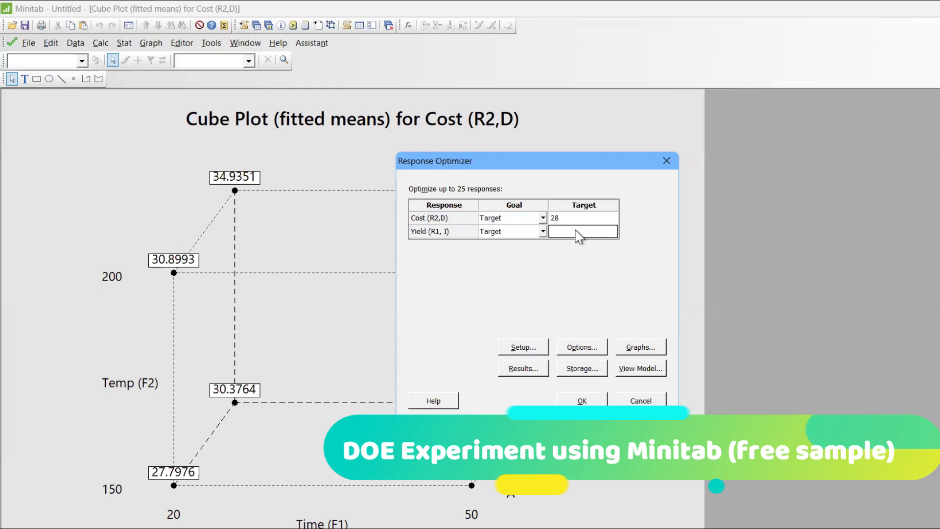
type("45")
left_click(598, 399)
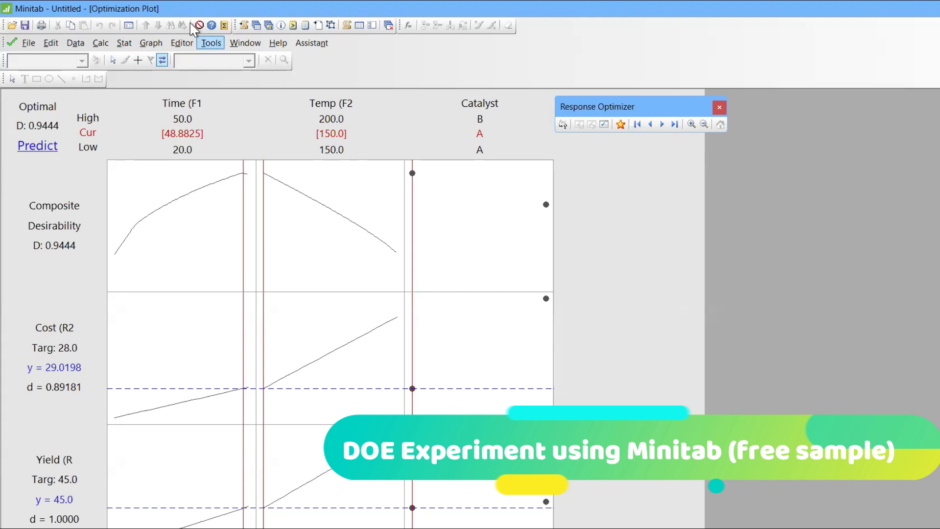
left_click(182, 44)
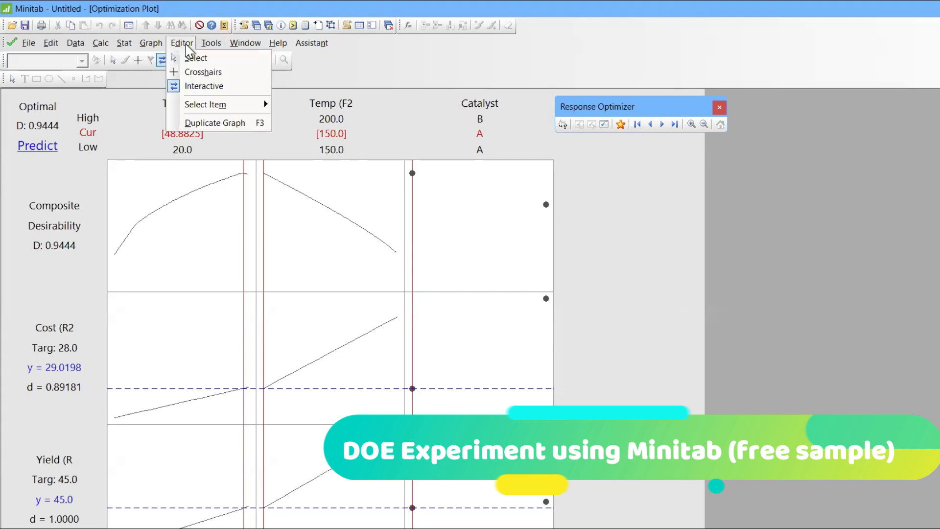
left_click(202, 43)
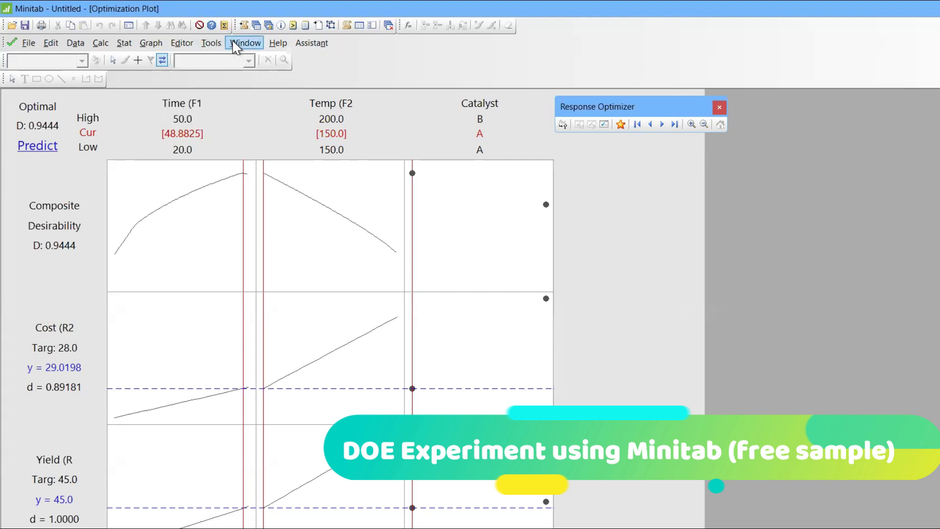
left_click(184, 45)
left_click(140, 44)
Show the project's list of graphs and view the cube plot of fitted means for Yield (R1, I)
left_click(268, 25)
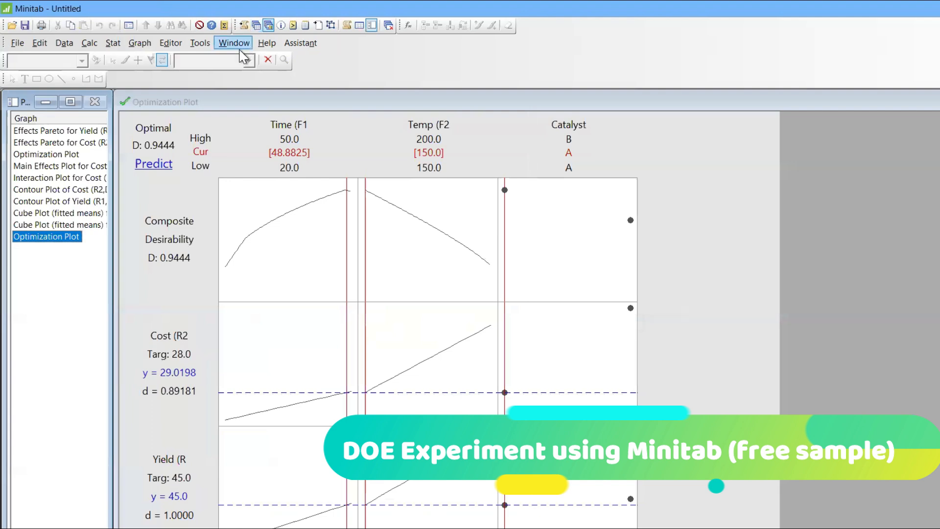
left_click(199, 43)
left_click(171, 44)
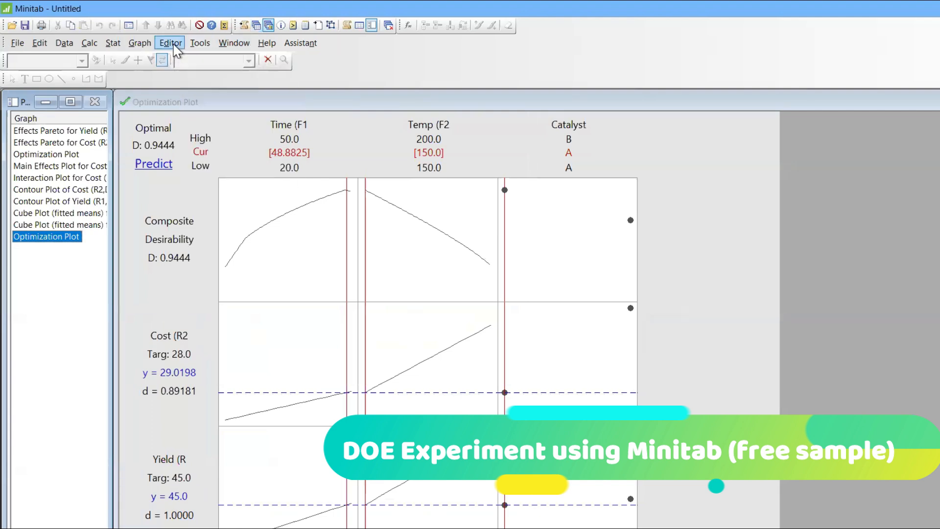
left_click(67, 225)
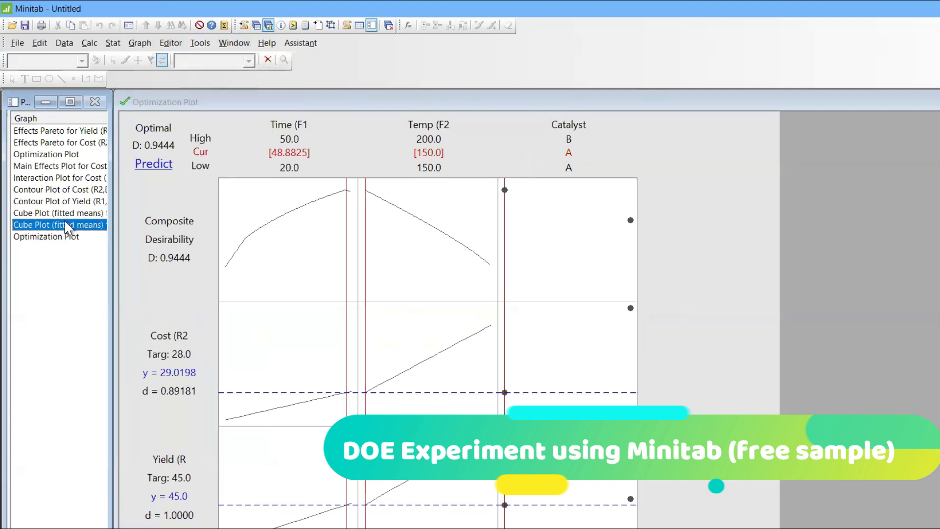
left_click(64, 213)
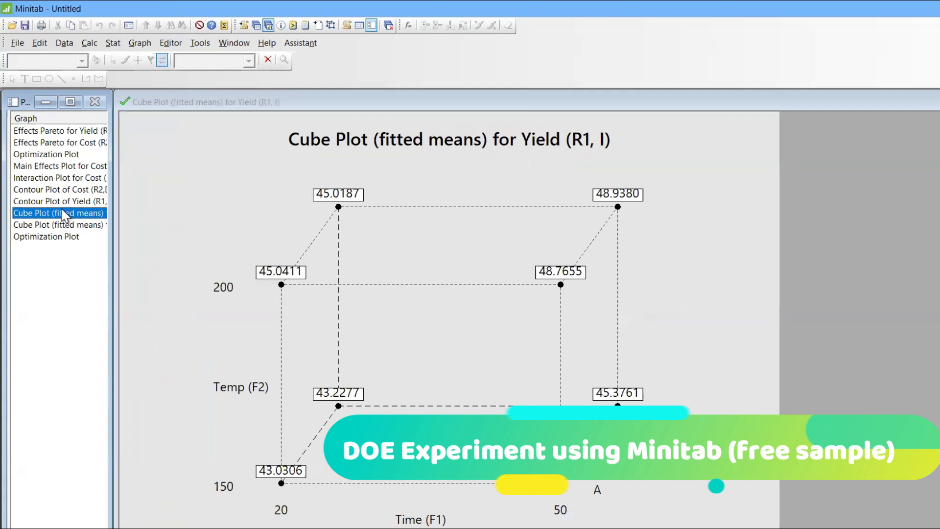
Browse the earlier graphs in the list and view the Pareto chart of standardized effects for Cost (R2,D)
left_click(62, 199)
left_click(67, 169)
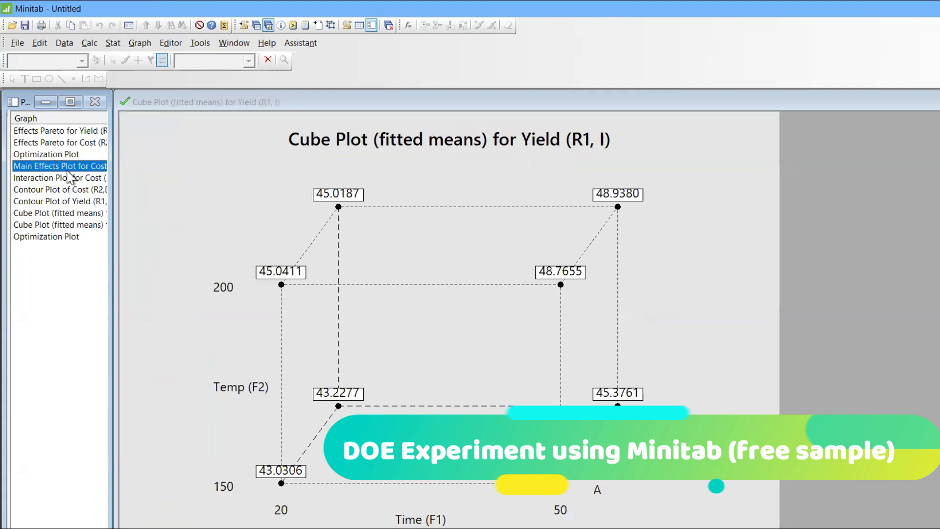
left_click(66, 155)
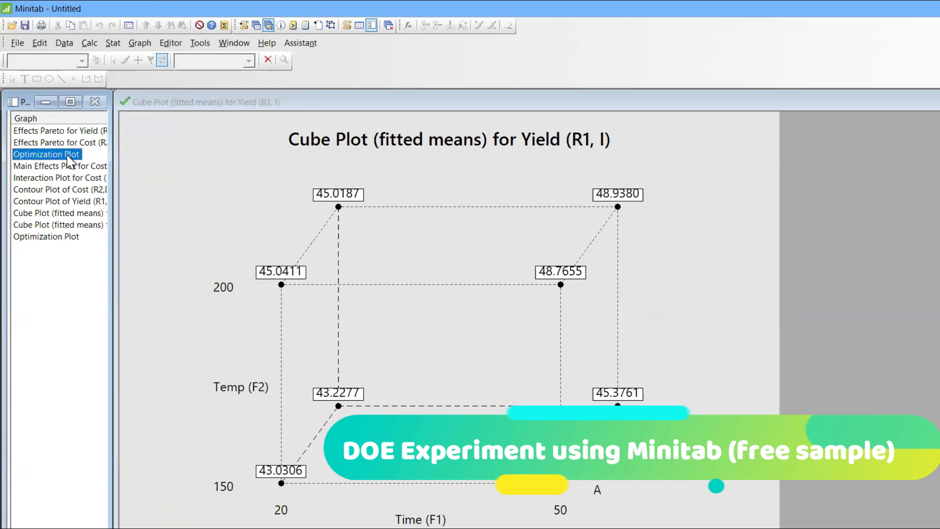
left_click(66, 144)
left_click(66, 131)
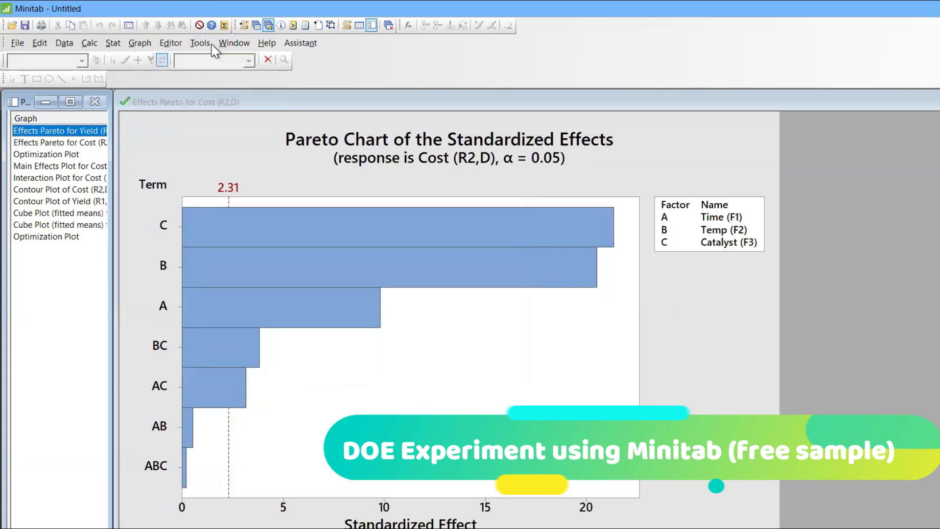
left_click(234, 43)
left_click(542, 255)
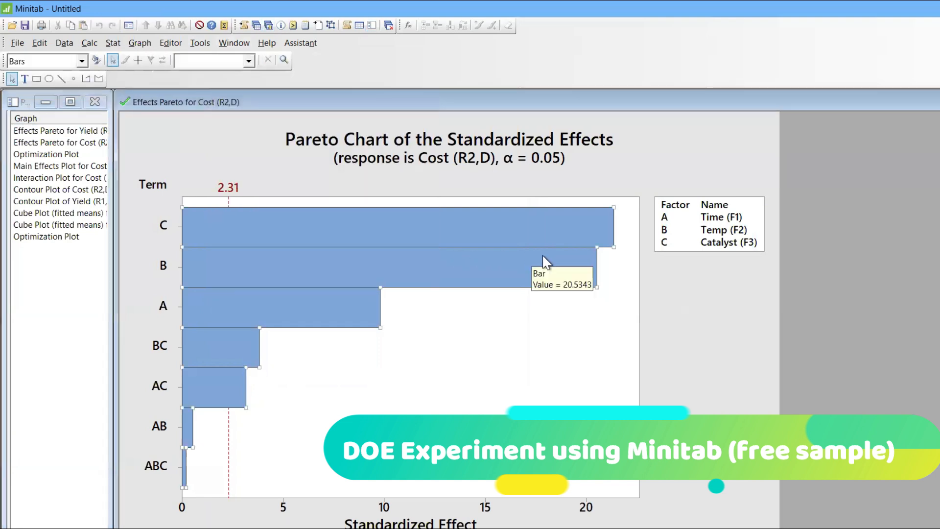